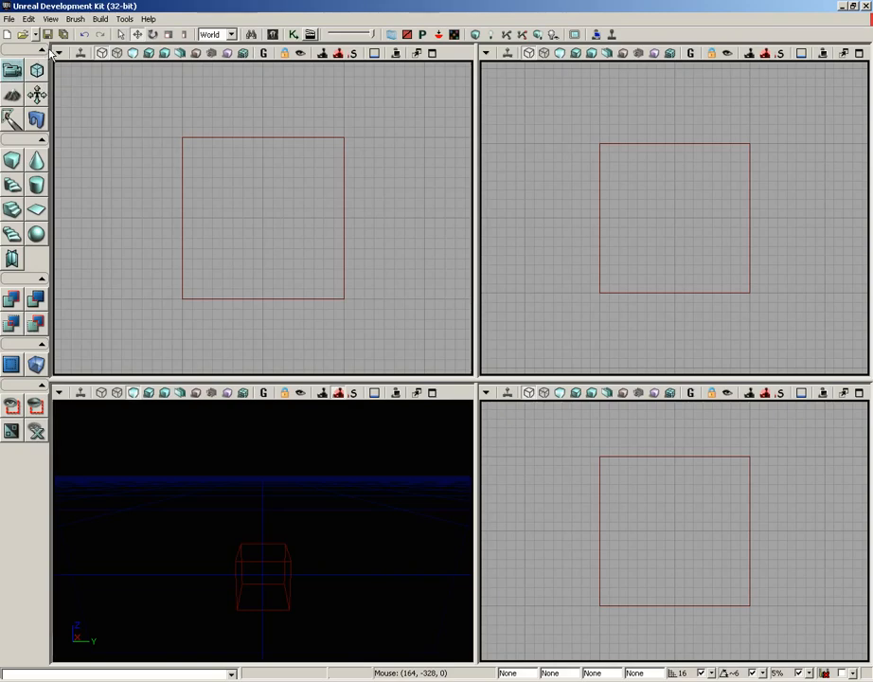
Collapse all sections of the toolbox one after another
click(41, 50)
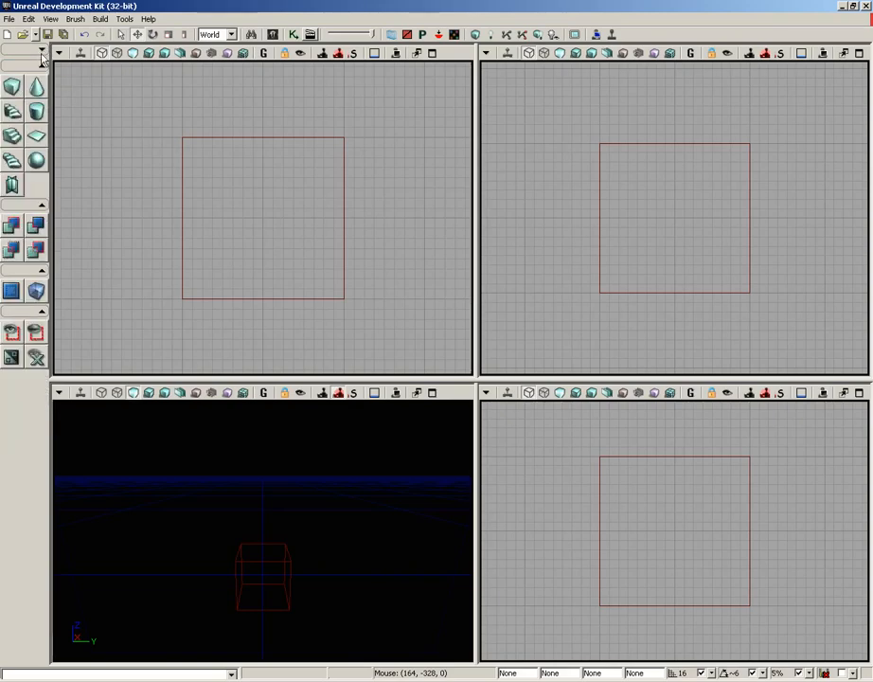
click(42, 66)
click(41, 81)
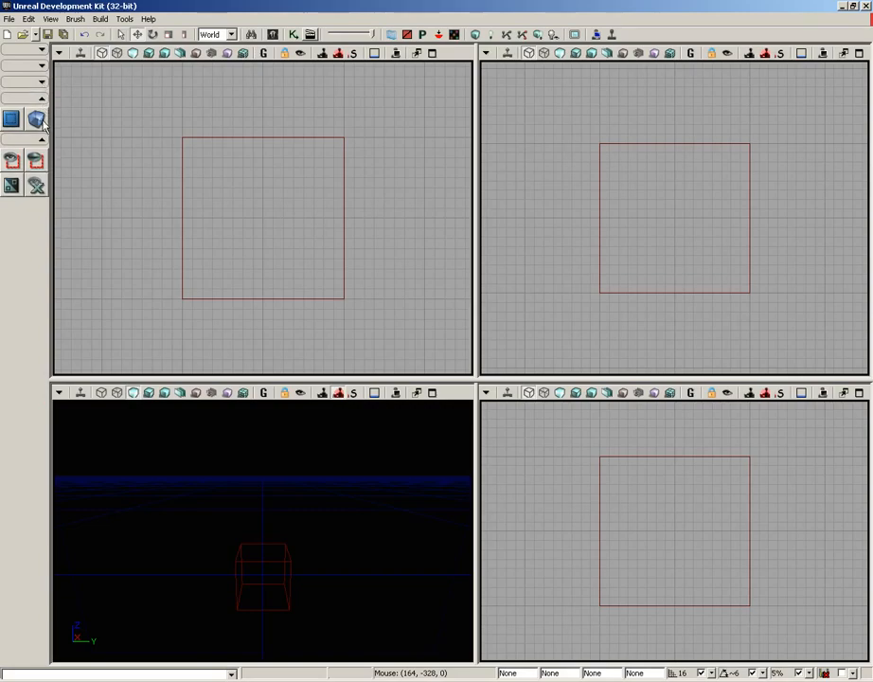
click(42, 97)
click(41, 113)
Expand all the collapsed toolbox sections again
click(42, 114)
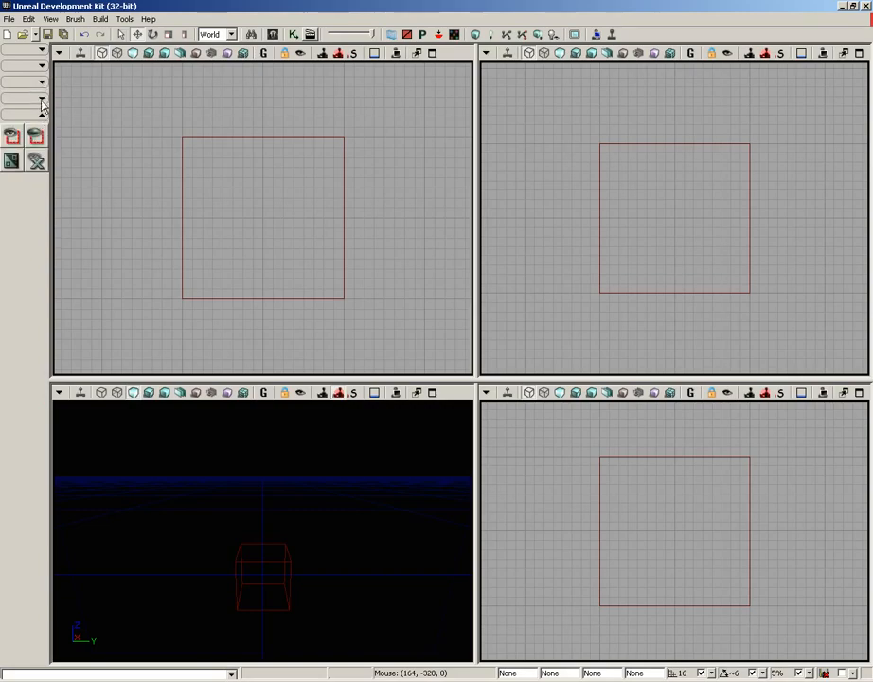
click(42, 98)
click(41, 81)
click(42, 65)
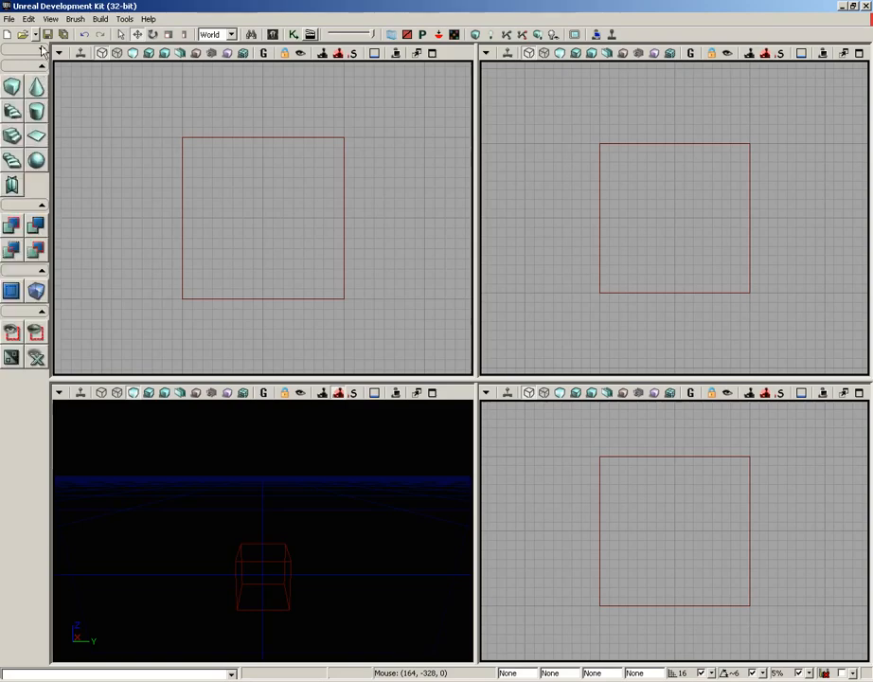
click(42, 49)
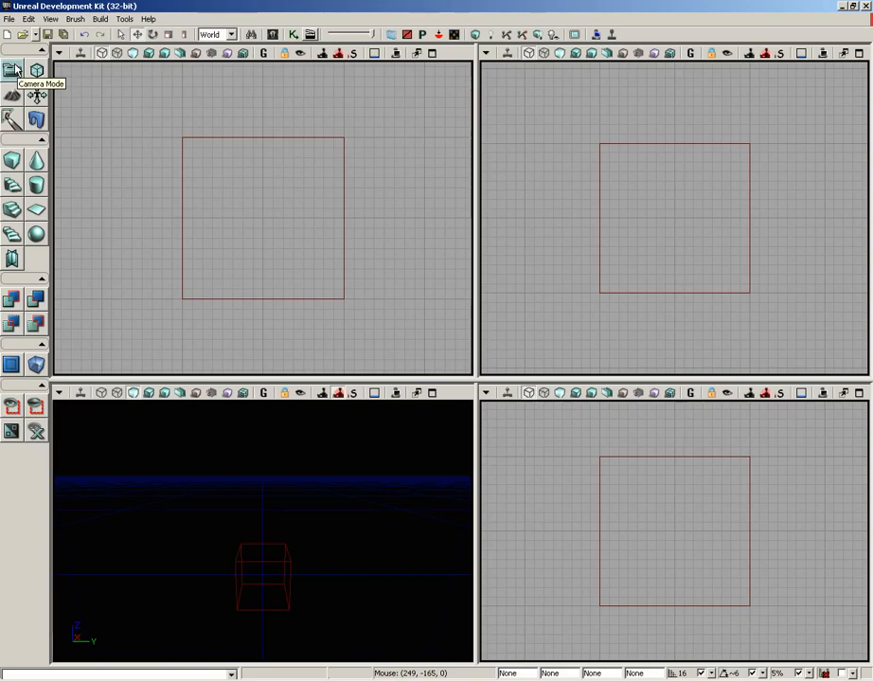
Open the map VCTF-Necropolis.udk and look around the level in the perspective view
click(10, 20)
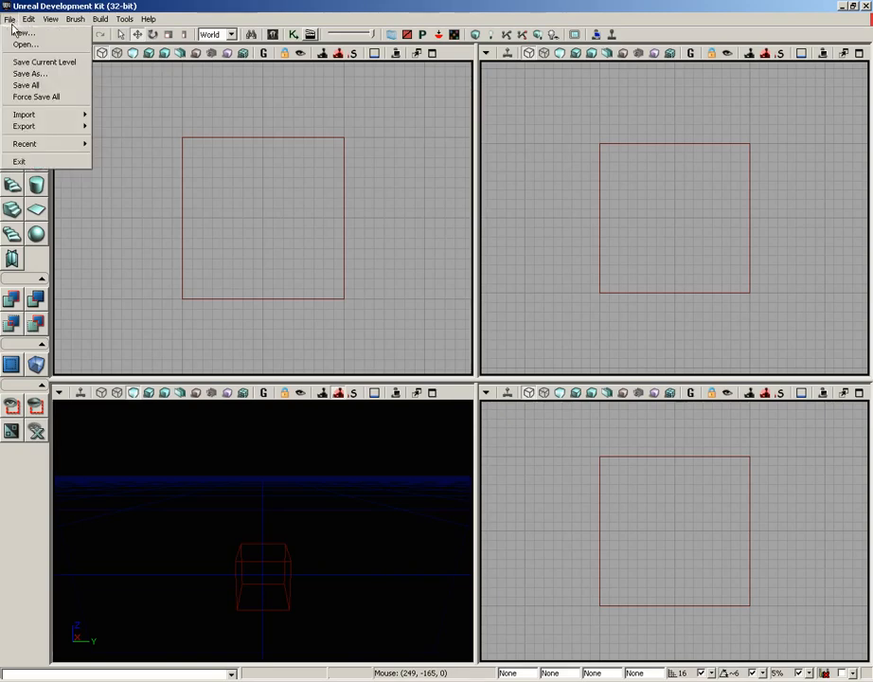
click(24, 44)
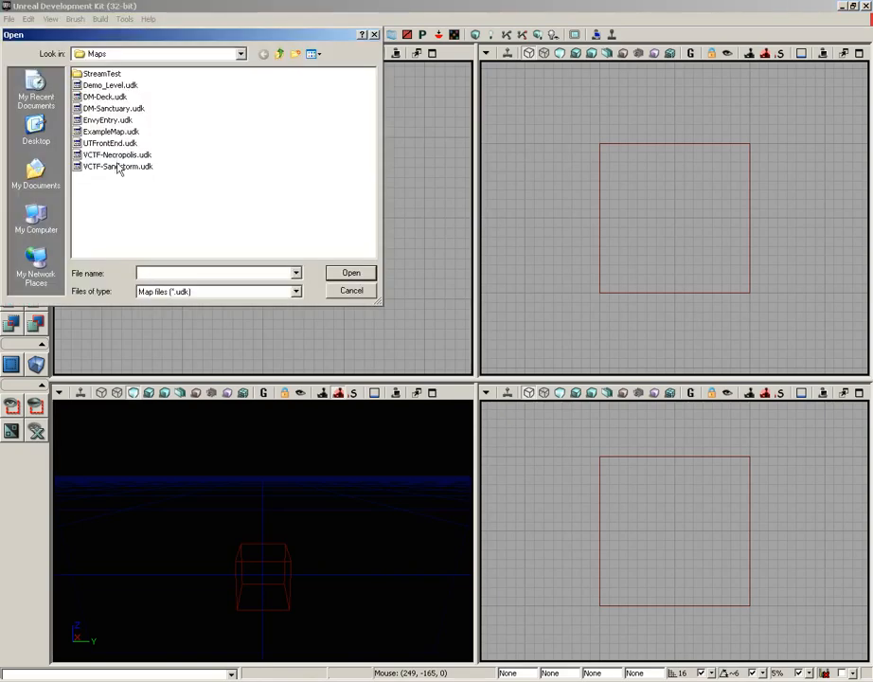
double_click(117, 154)
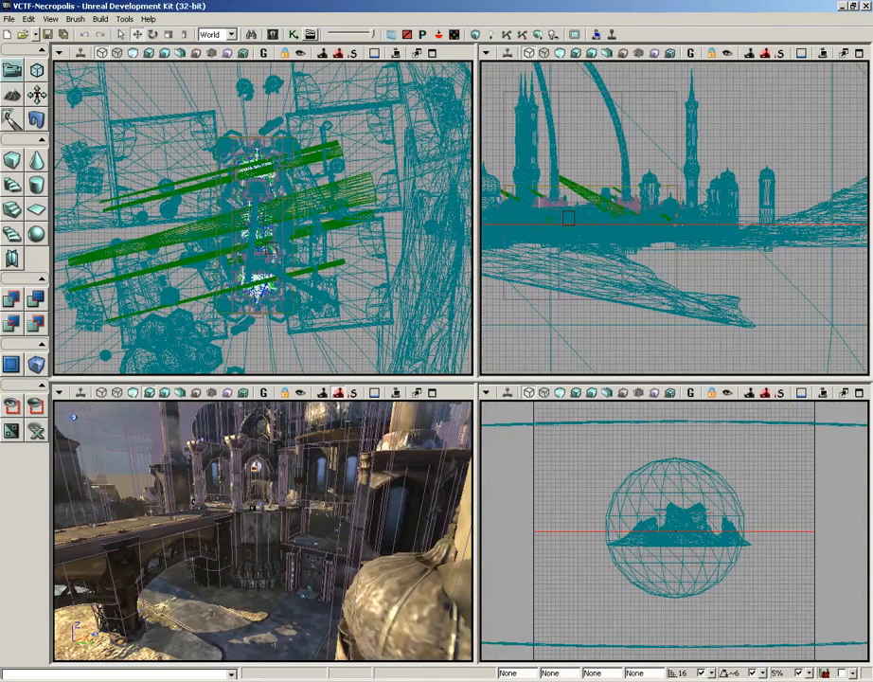
drag(301, 540, 91, 430)
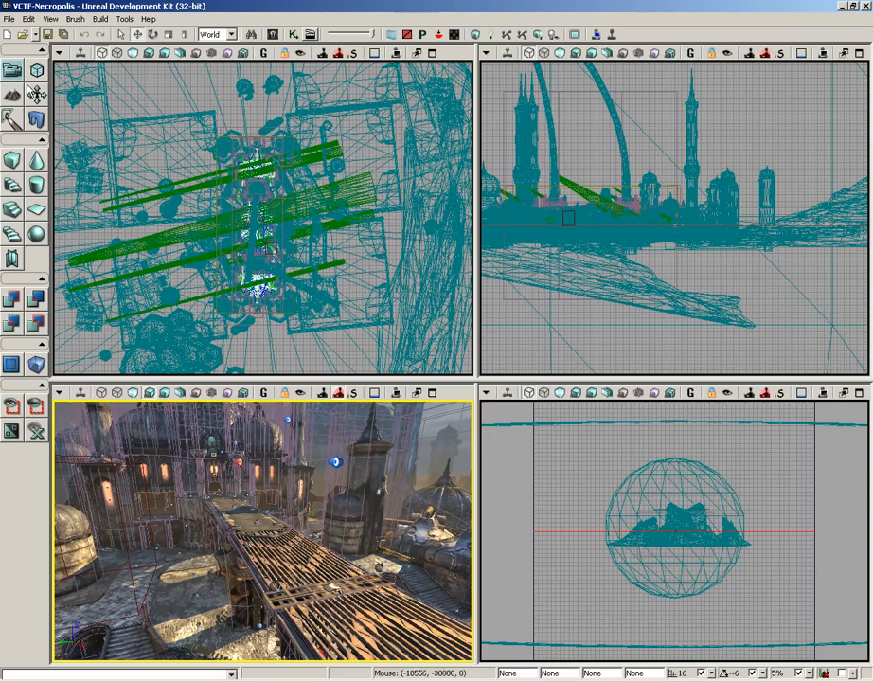
drag(251, 541, 96, 538)
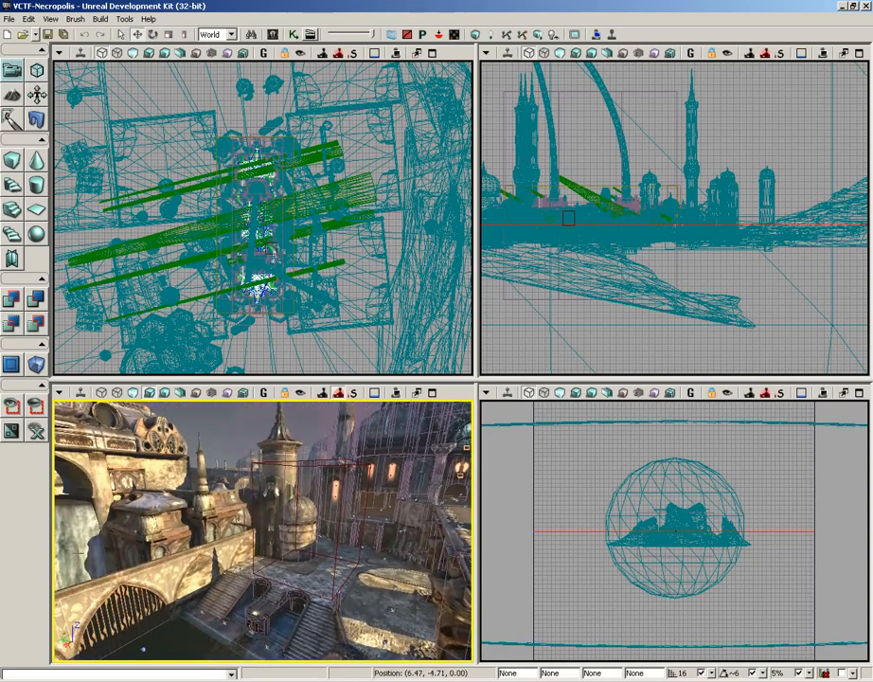
Switch to Geometry Mode and move the Geometry Tools window clear of the perspective view
click(37, 72)
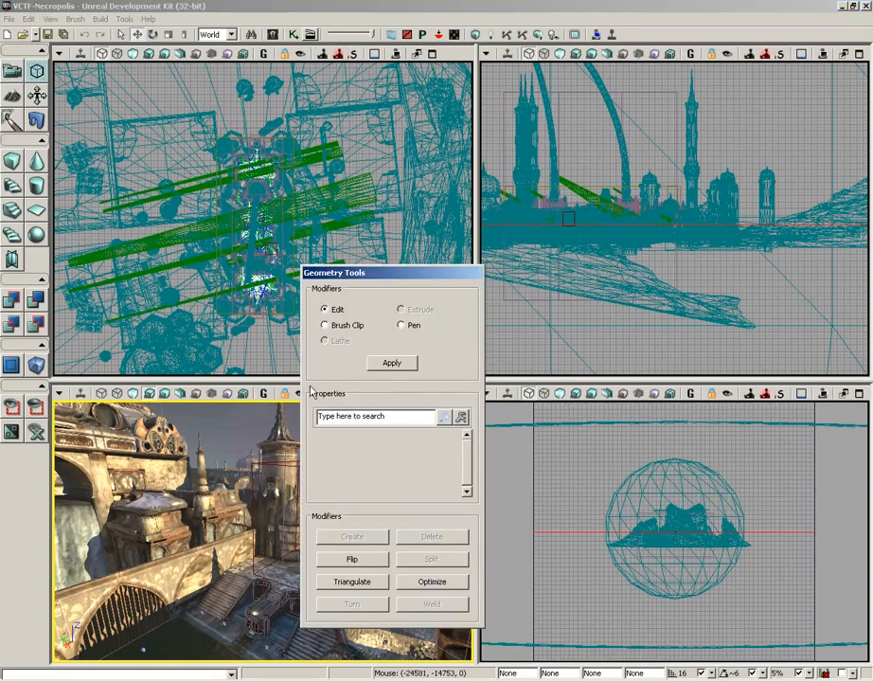
drag(369, 282, 659, 226)
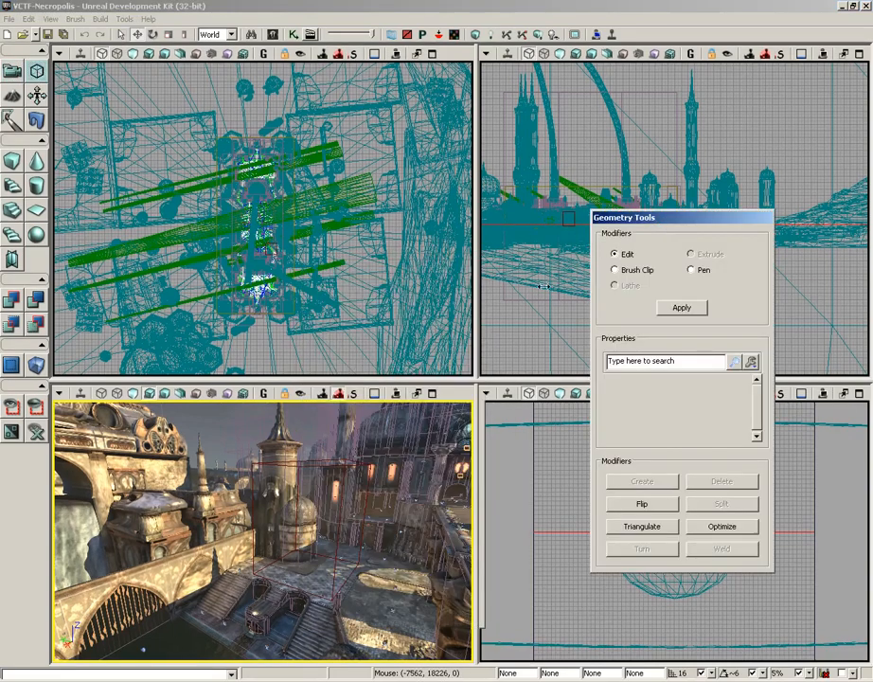
middle_drag(338, 399, 299, 613)
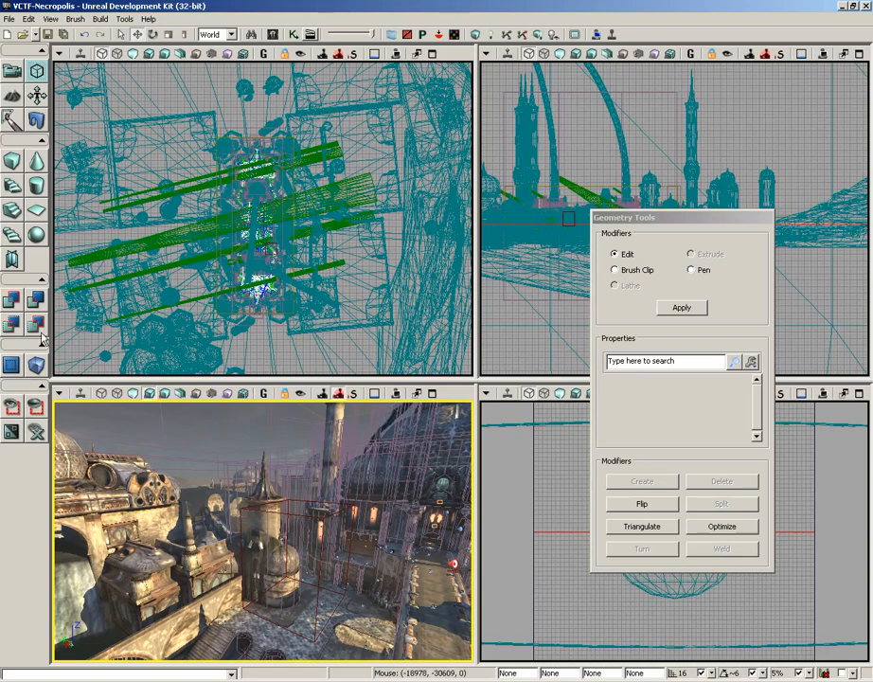
Create a new level with the Additive geometry style
click(9, 19)
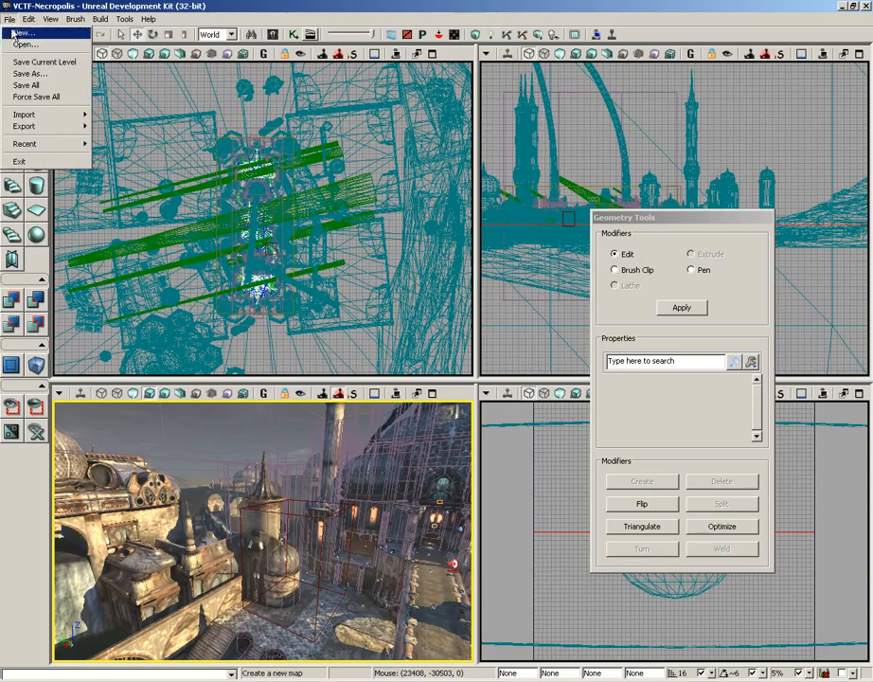
click(21, 33)
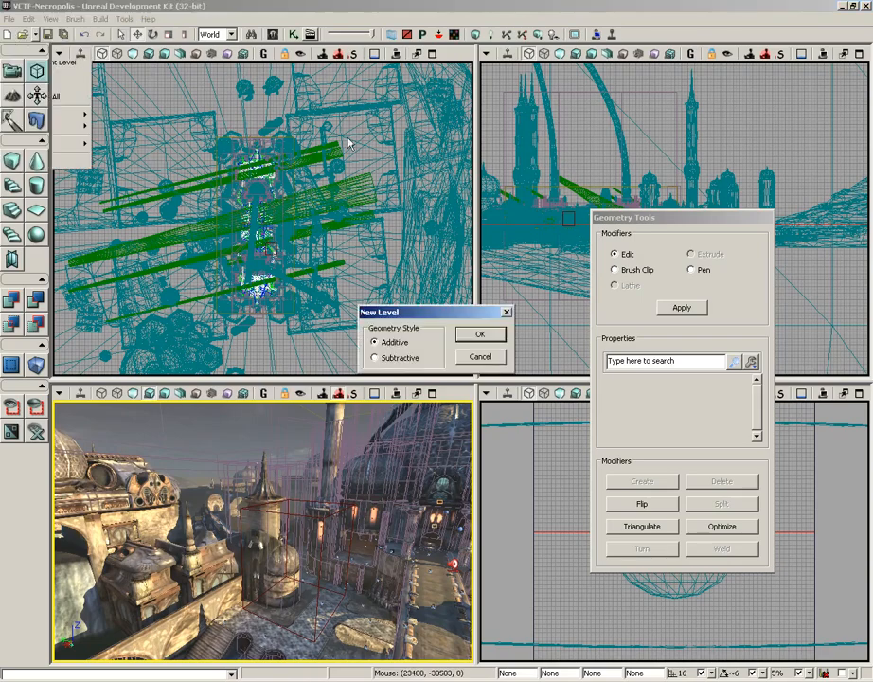
click(479, 333)
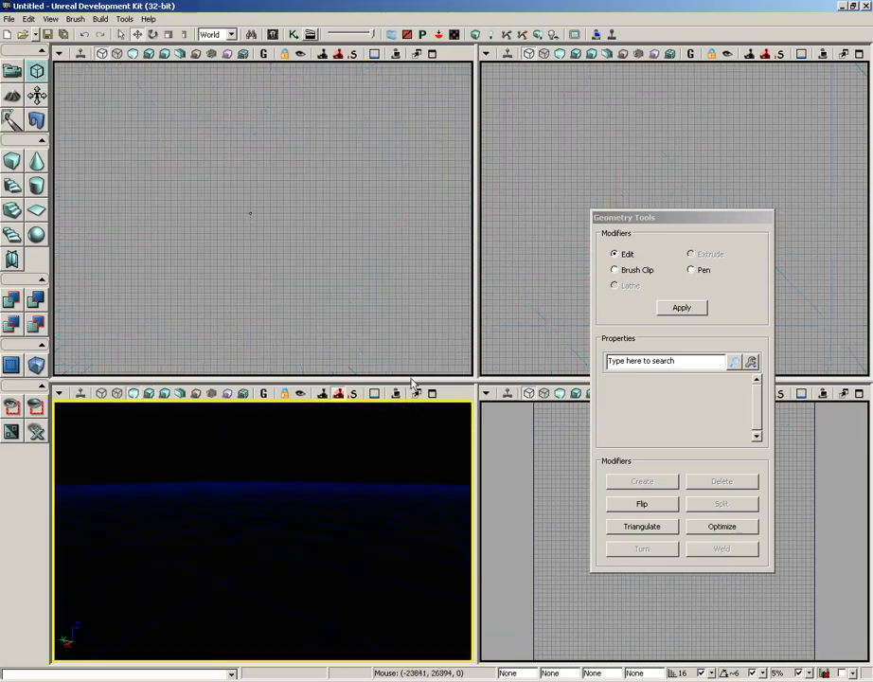
Maximize the perspective viewport with the builder brush in close view
key(w)
mouse_move(474, 572)
right_down()
mouse_move(472, 661)
mouse_move(473, 509)
mouse_move(431, 401)
right_up()
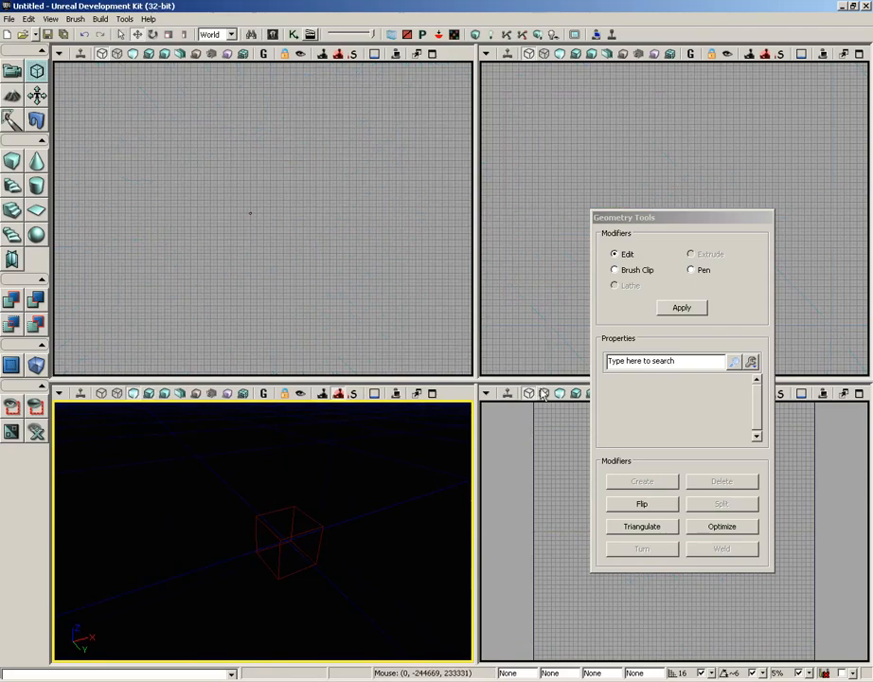
click(431, 393)
drag(433, 395, 260, 344)
right_drag(260, 344, 247, 306)
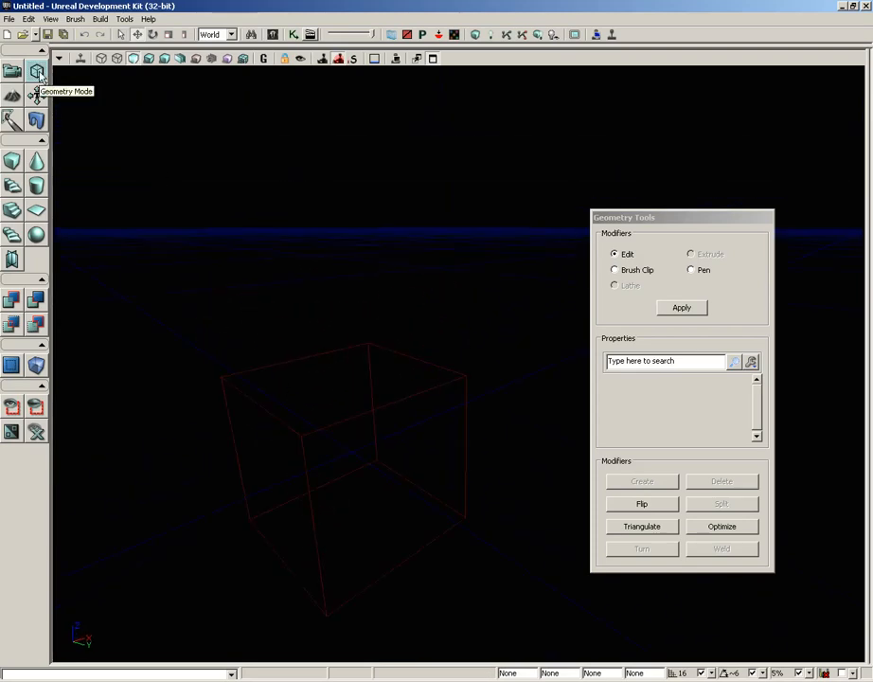
Select the builder brush and move one of its upper corner vertices up along Z and outward along X
click(398, 399)
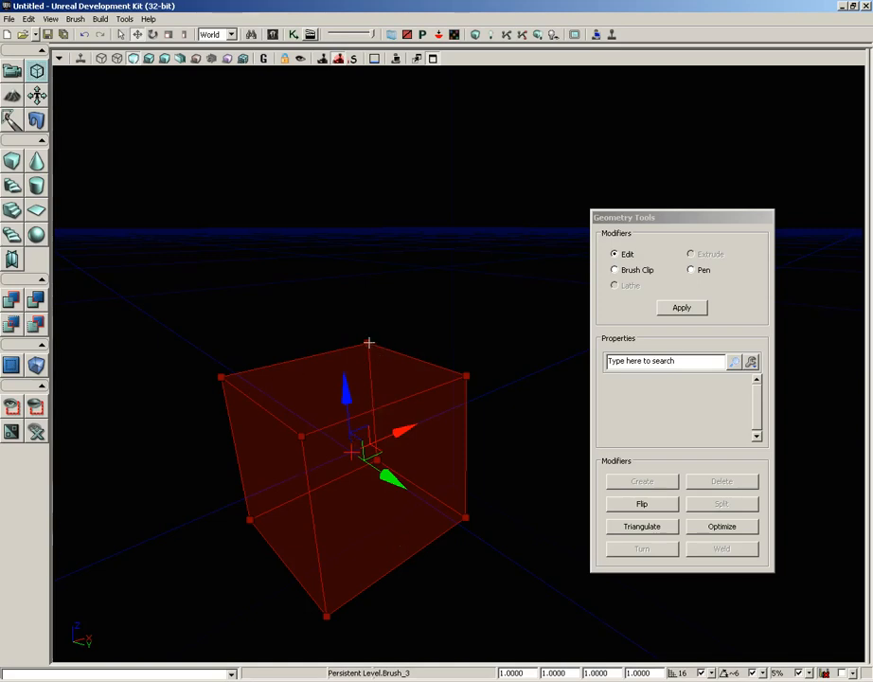
click(222, 377)
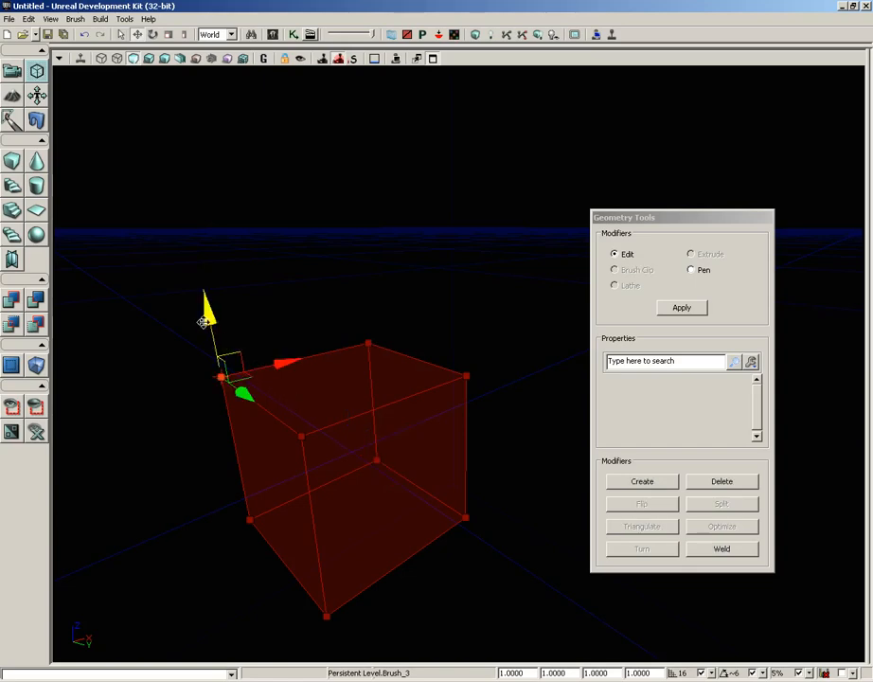
drag(210, 311, 210, 247)
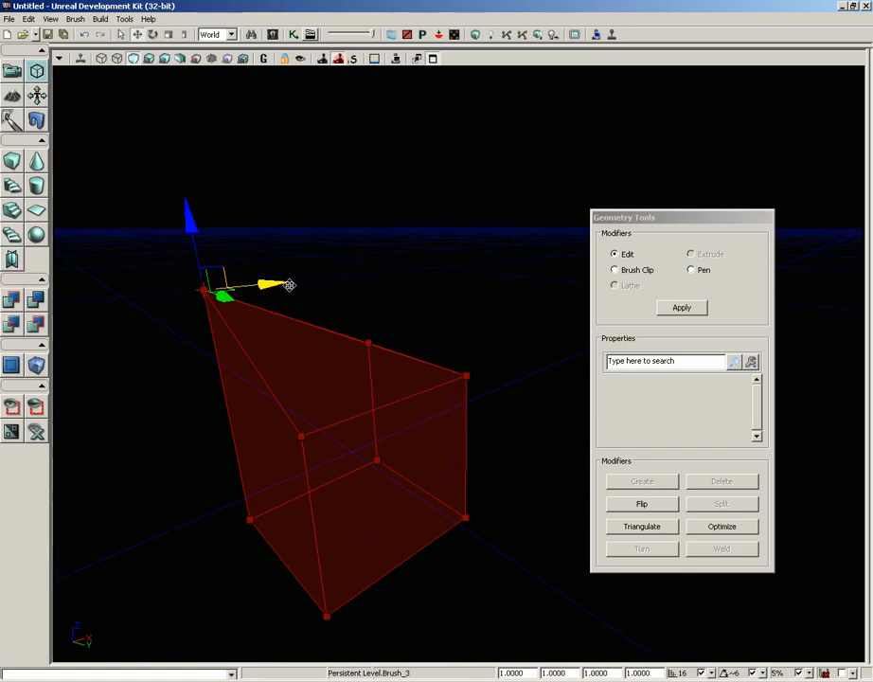
mouse_move(289, 284)
mouse_down()
mouse_move(194, 284)
mouse_move(219, 284)
mouse_up()
Select a side face of the builder brush and pull it outward along the Y axis
click(247, 461)
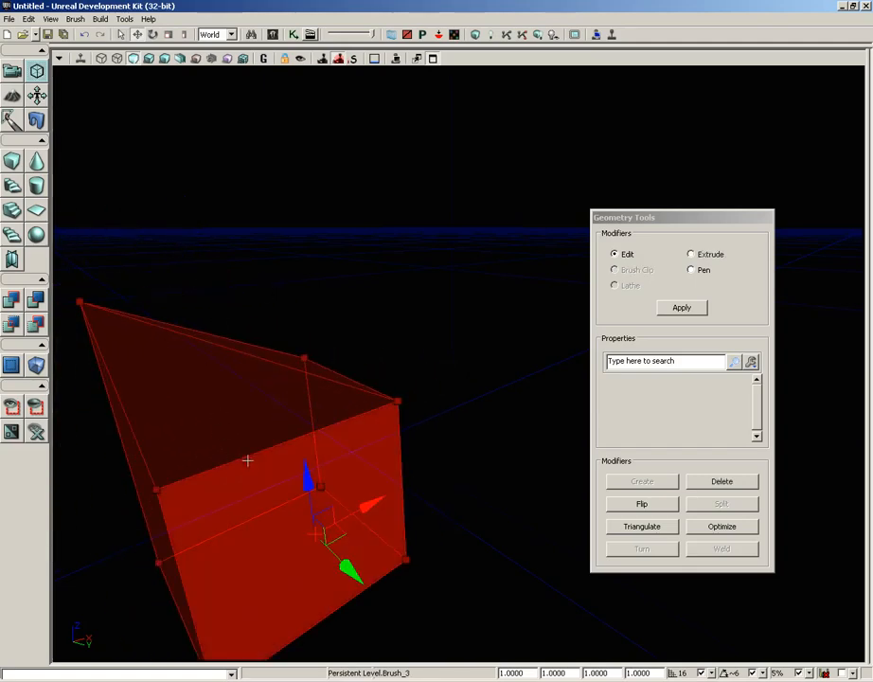
mouse_move(334, 552)
mouse_down()
mouse_move(294, 547)
mouse_move(347, 569)
mouse_move(269, 592)
mouse_up()
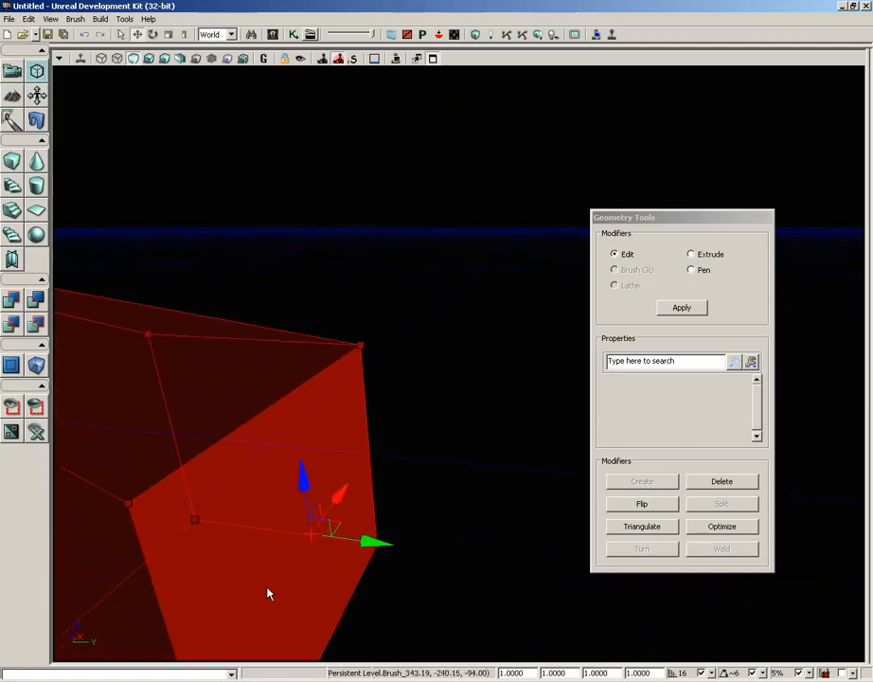
mouse_move(370, 543)
mouse_down()
mouse_move(382, 543)
mouse_move(372, 541)
mouse_up()
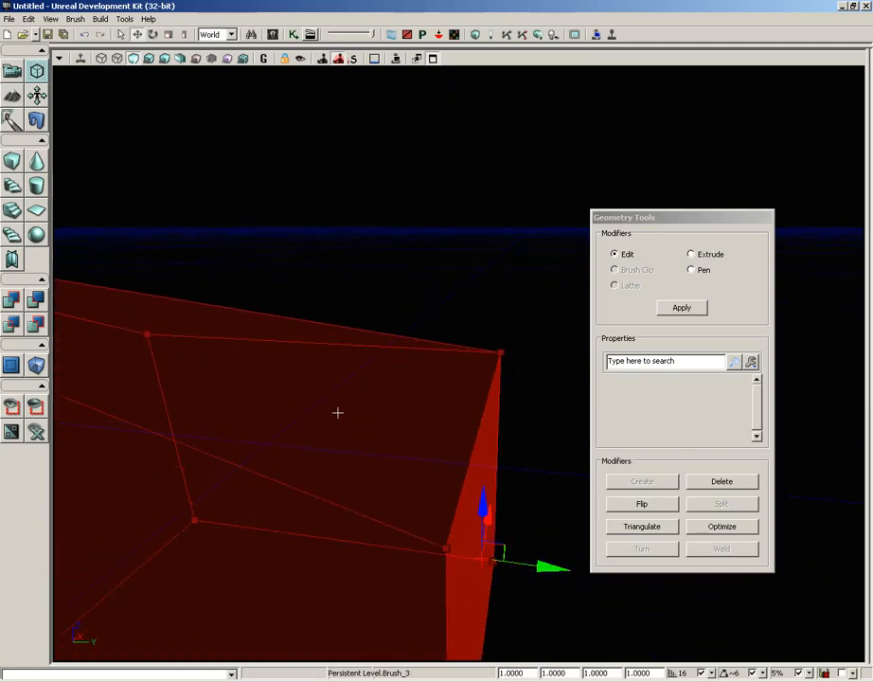
mouse_move(337, 412)
mouse_down()
mouse_move(337, 454)
mouse_move(348, 450)
mouse_up()
Select the upper edge of the pulled-out face and raise it along the Z axis
click(440, 366)
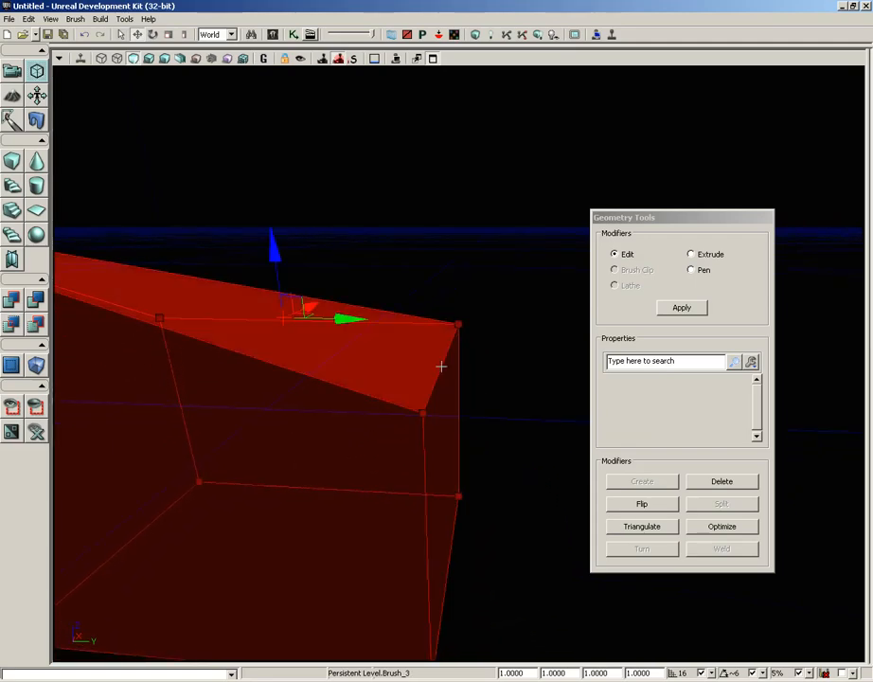
click(442, 366)
click(441, 365)
click(441, 365)
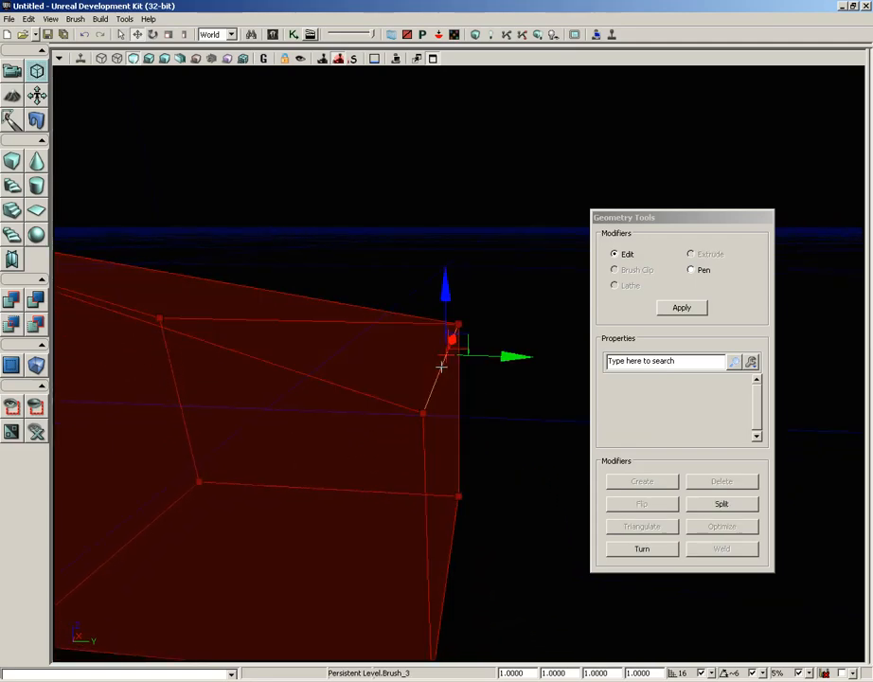
mouse_move(453, 306)
mouse_down()
mouse_move(448, 216)
mouse_move(428, 168)
mouse_up()
mouse_move(321, 391)
mouse_down()
mouse_move(320, 432)
mouse_move(313, 389)
mouse_up()
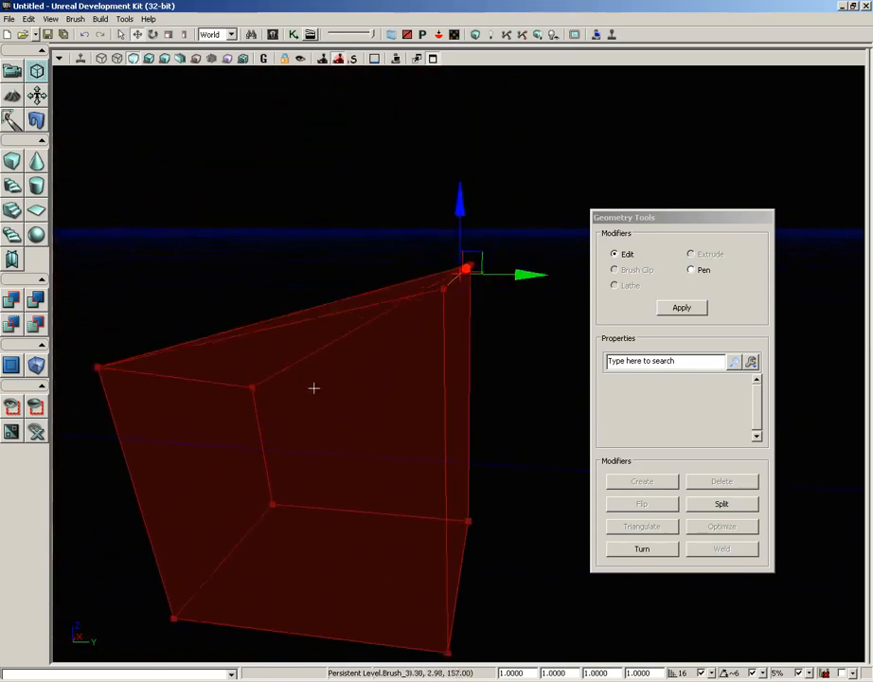
Rebuild the distorted builder brush as a regular cube
right_drag(314, 388, 317, 399)
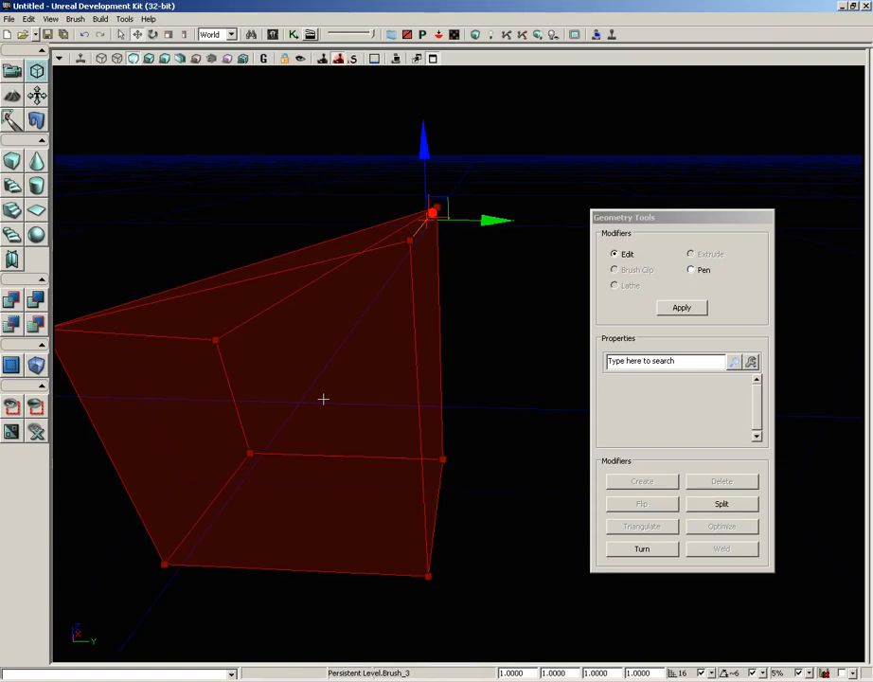
click(13, 163)
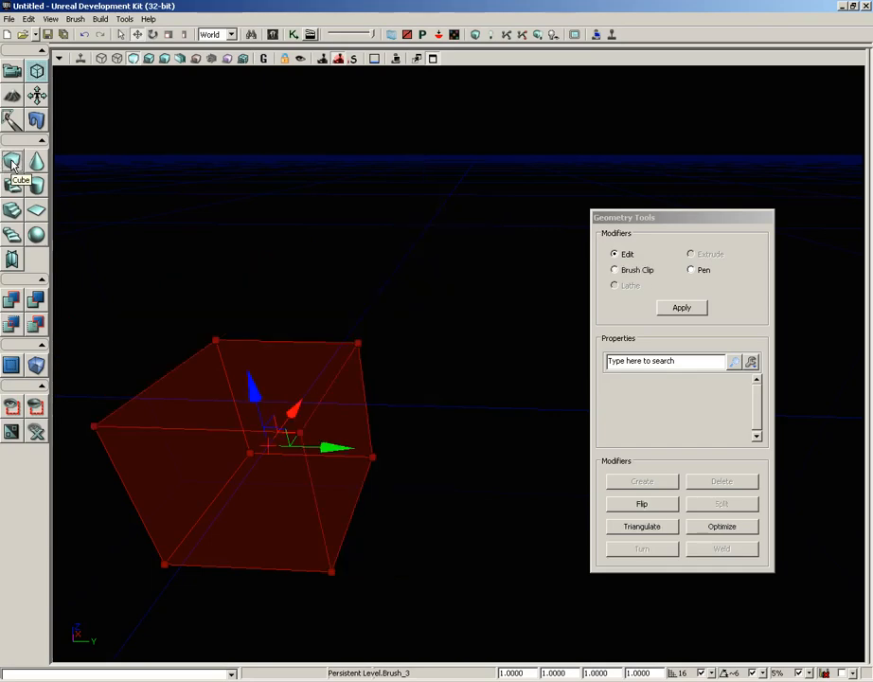
Switch to terrain editing mode and move the TerrainEdit window clear of the brush
click(11, 99)
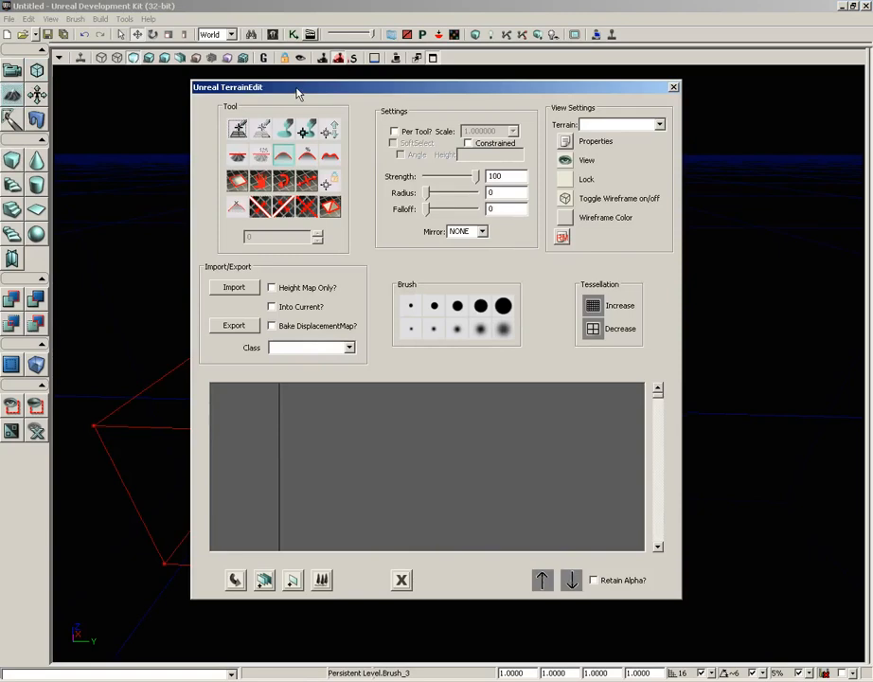
drag(297, 94, 486, 100)
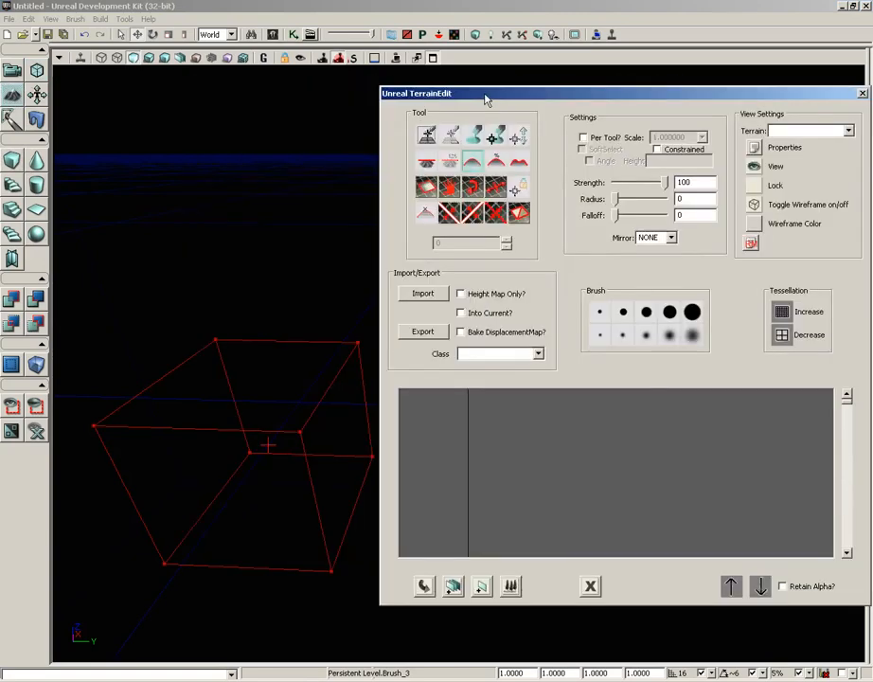
Open the map VCTF-Sandstorm.udk
click(8, 20)
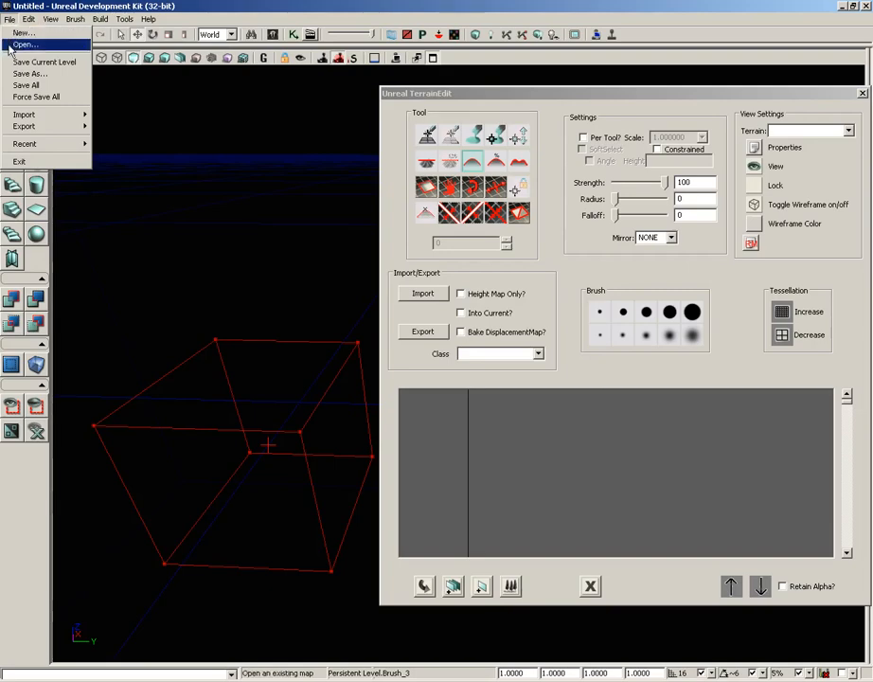
click(19, 44)
click(428, 369)
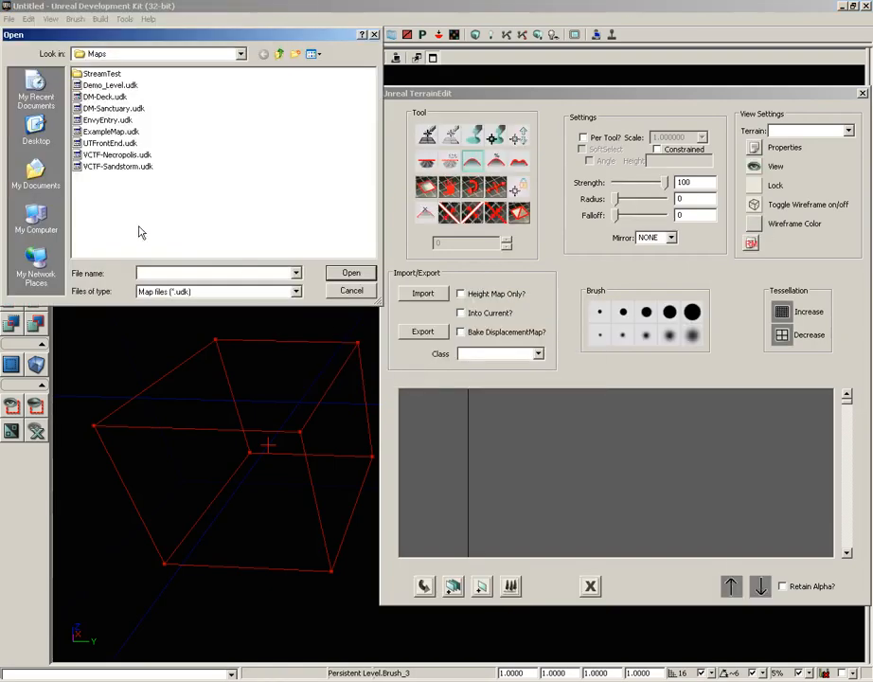
click(112, 168)
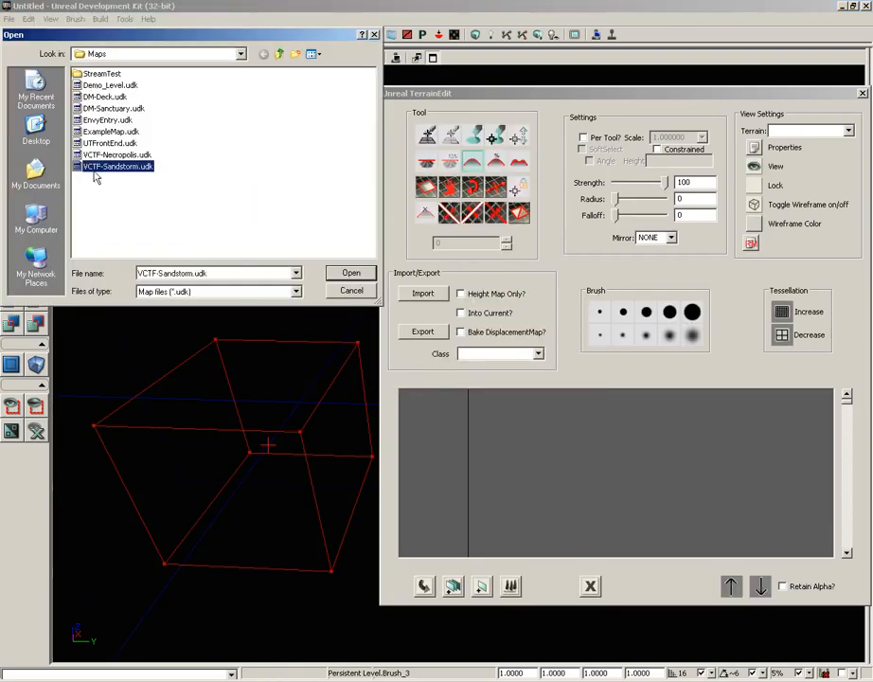
click(350, 272)
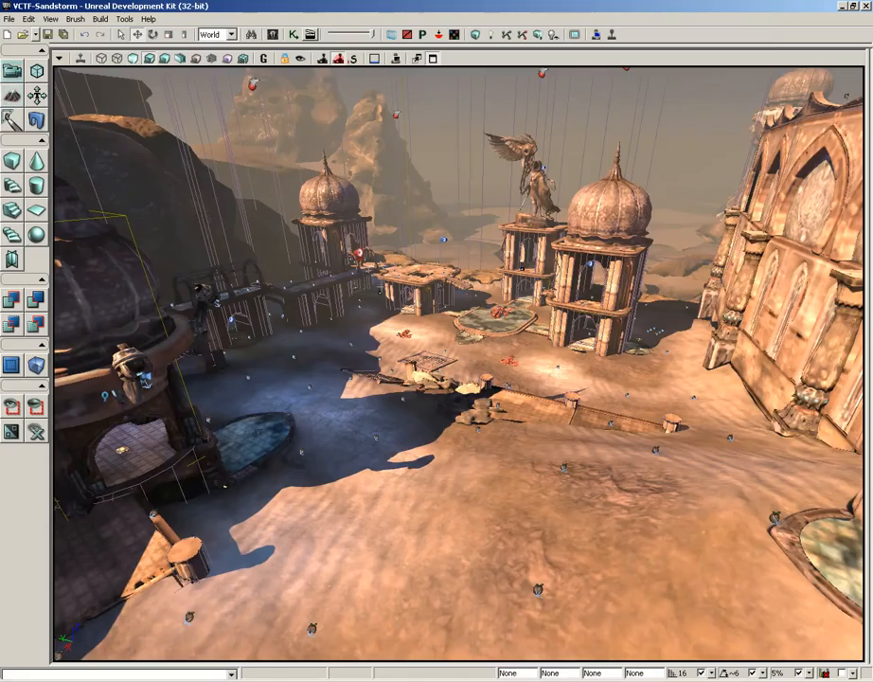
Switch to terrain editing mode at the sandy ground beside the temple wall and reposition the TerrainEdit window
drag(401, 415, 785, 658)
right_drag(785, 658, 784, 660)
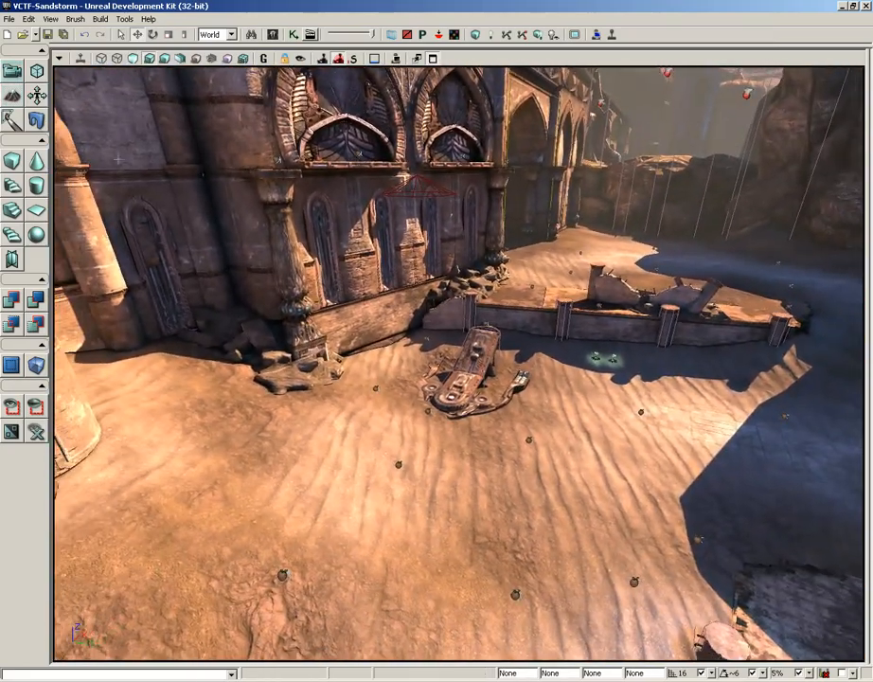
click(13, 94)
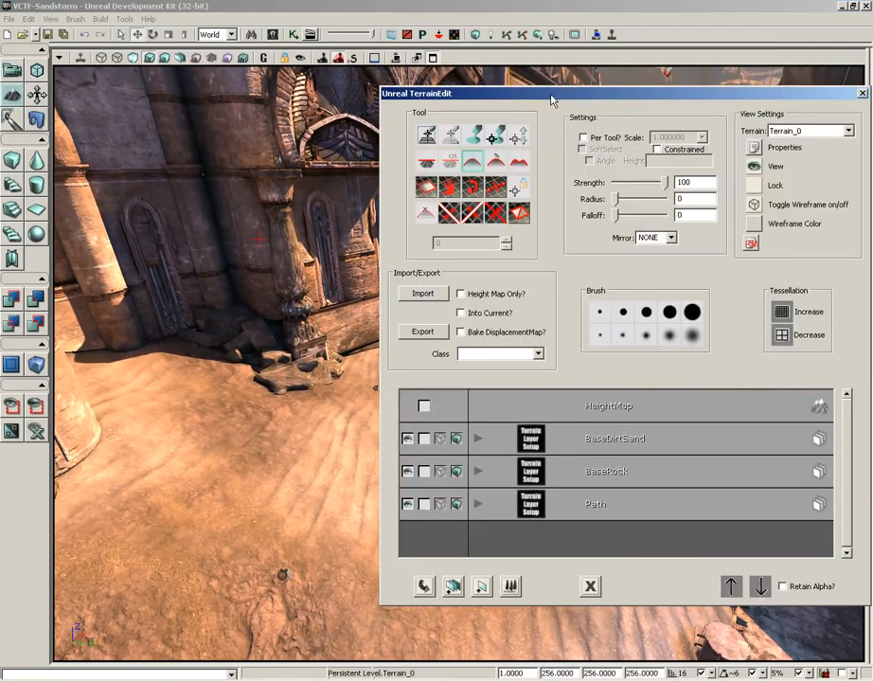
drag(552, 99, 413, 104)
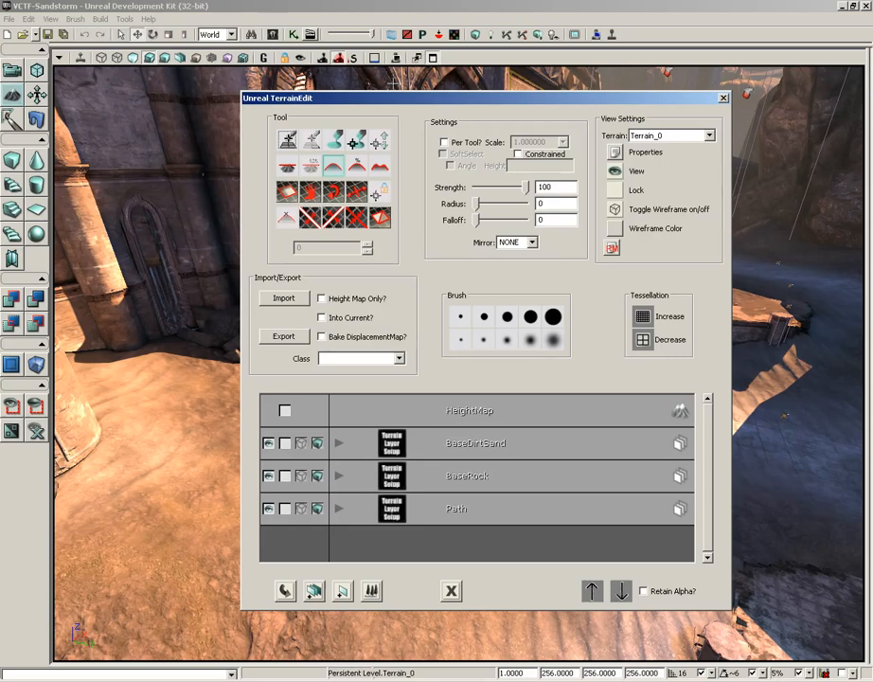
Choose the terrain Paint tool, set the brush radius to 393 and falloff to 645, and move the TerrainEdit window aside
click(333, 142)
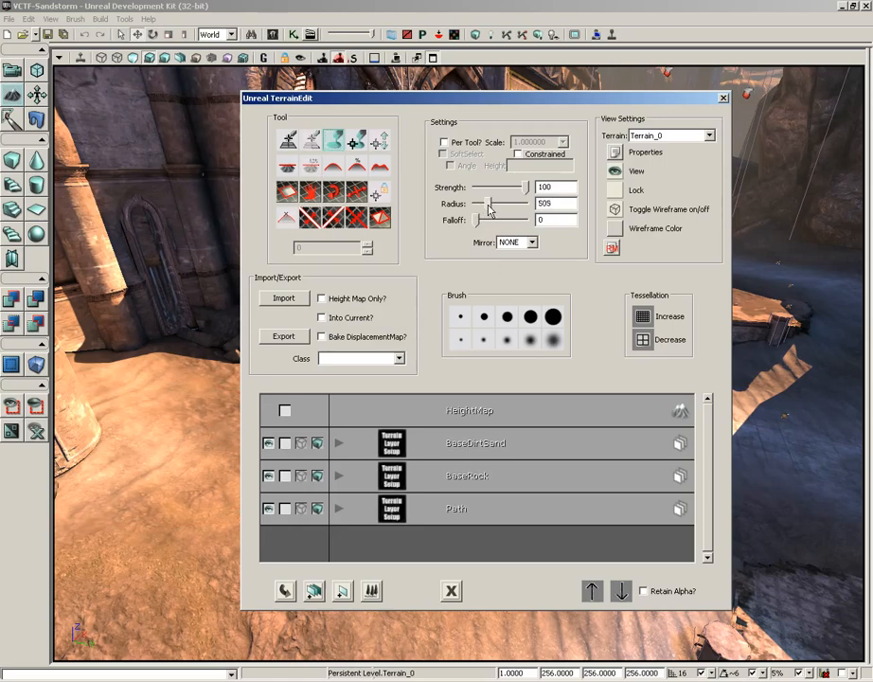
drag(489, 209, 486, 209)
drag(477, 220, 493, 226)
click(299, 102)
drag(299, 102, 837, 119)
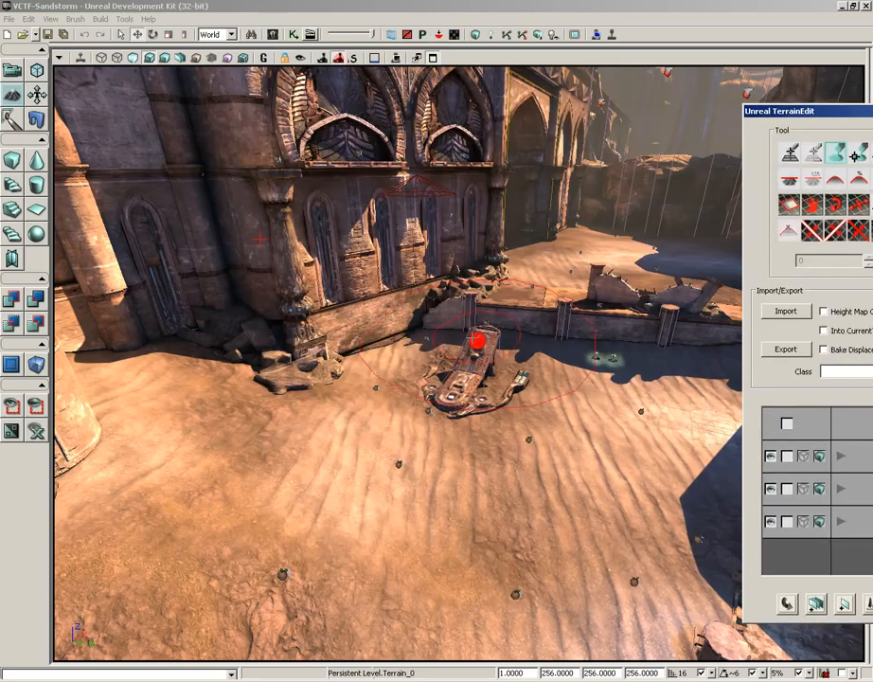
Sculpt the sand near the parked vehicle and ruined wall by raising mounds and lowering the ground again
mouse_move(324, 488)
mouse_down()
mouse_move(353, 520)
mouse_move(331, 425)
mouse_move(284, 676)
mouse_up()
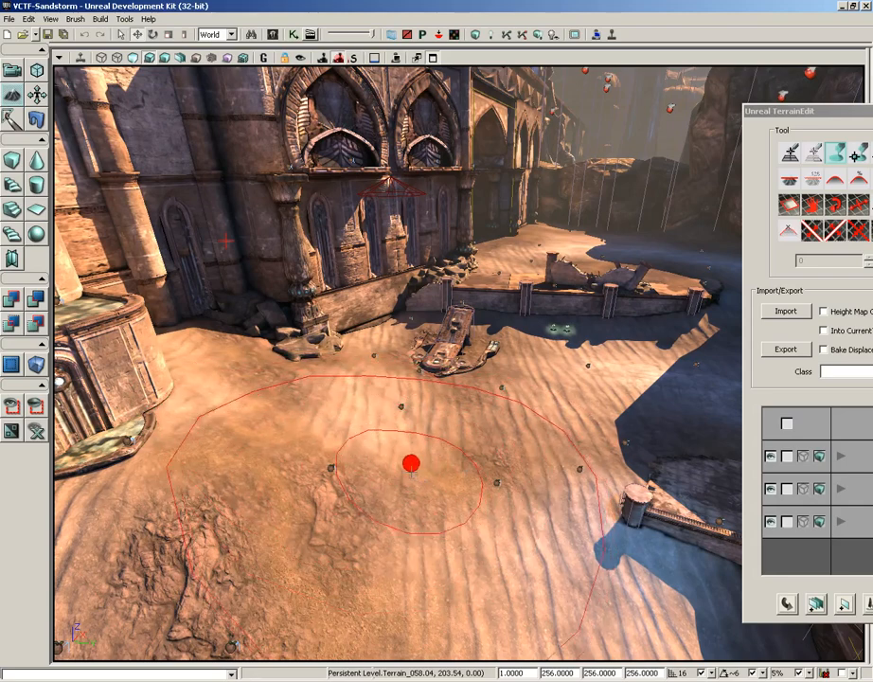
ctrl+drag(394, 437, 384, 431)
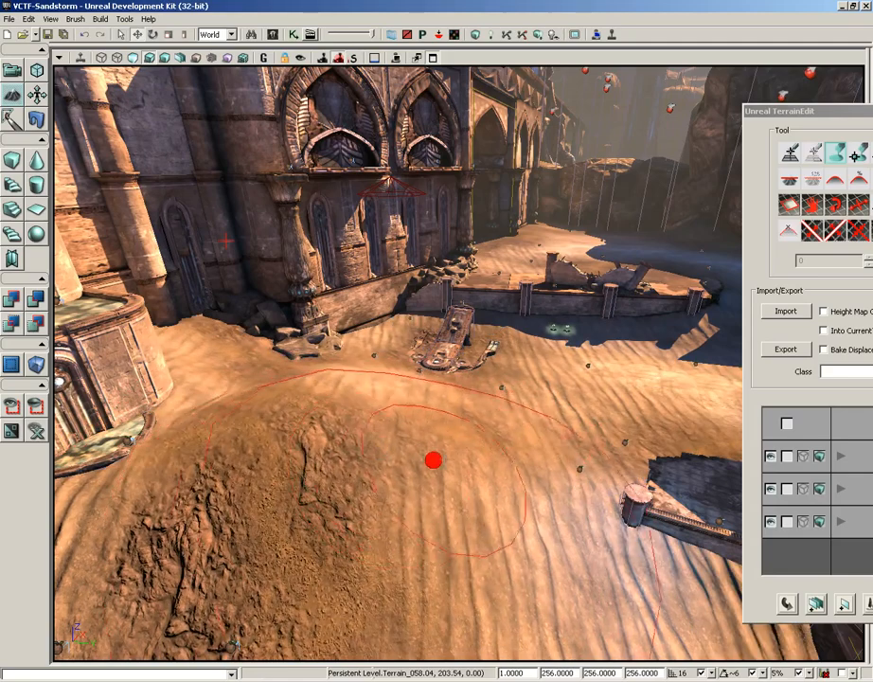
ctrl+drag(570, 375, 570, 327)
mouse_move(587, 243)
ctrl+mouse_down()
mouse_move(569, 277)
mouse_move(591, 289)
mouse_move(575, 230)
mouse_move(577, 295)
ctrl+mouse_up()
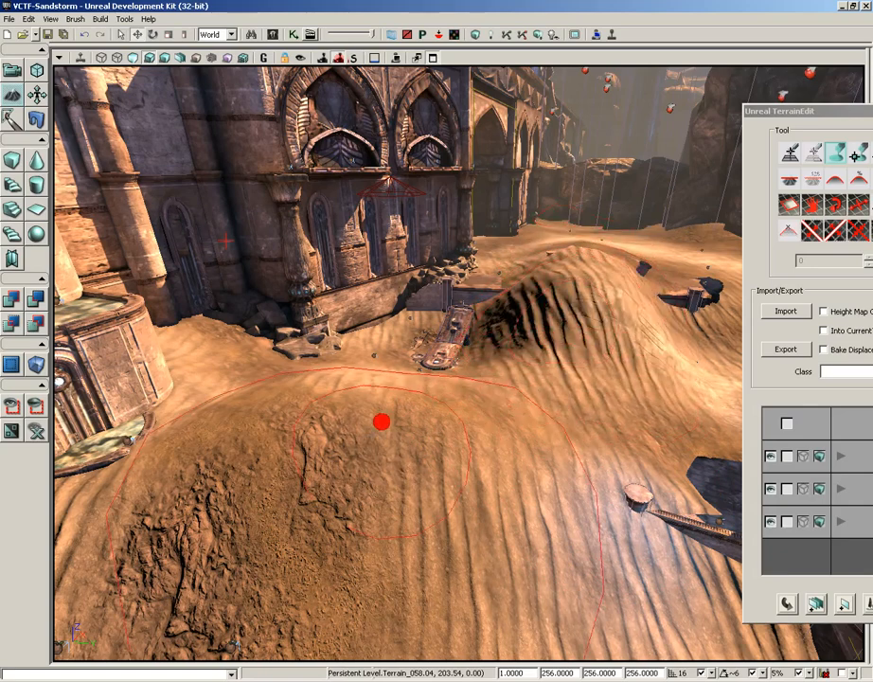
mouse_move(299, 436)
ctrl+mouse_down()
mouse_move(299, 444)
mouse_move(454, 460)
mouse_move(562, 442)
mouse_move(602, 249)
mouse_move(583, 336)
mouse_move(476, 415)
ctrl+mouse_up()
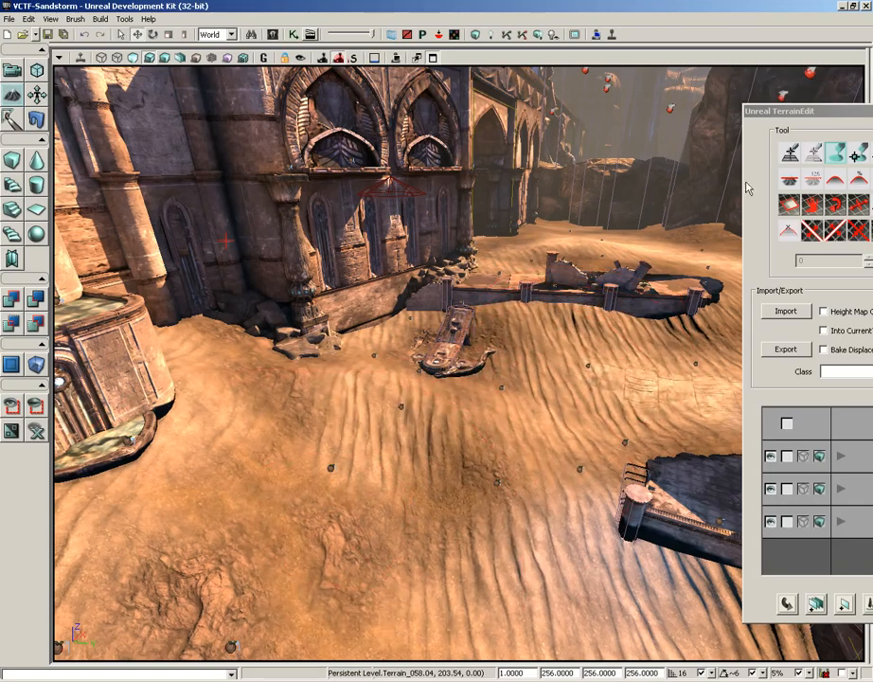
Smooth the sculpted sand with the terrain Smooth tool and move the TerrainEdit window out of the way
drag(825, 112, 645, 115)
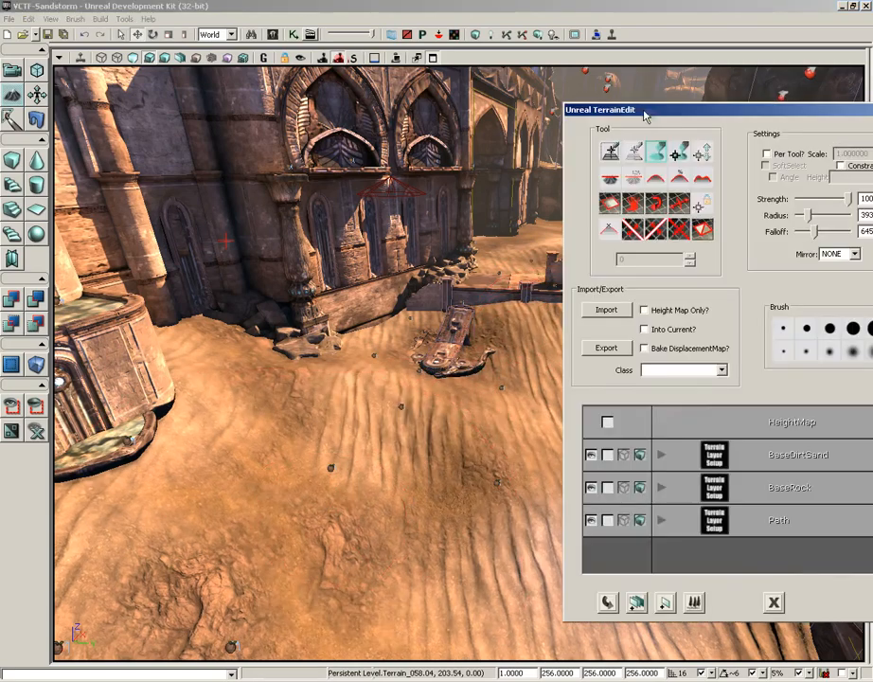
click(657, 177)
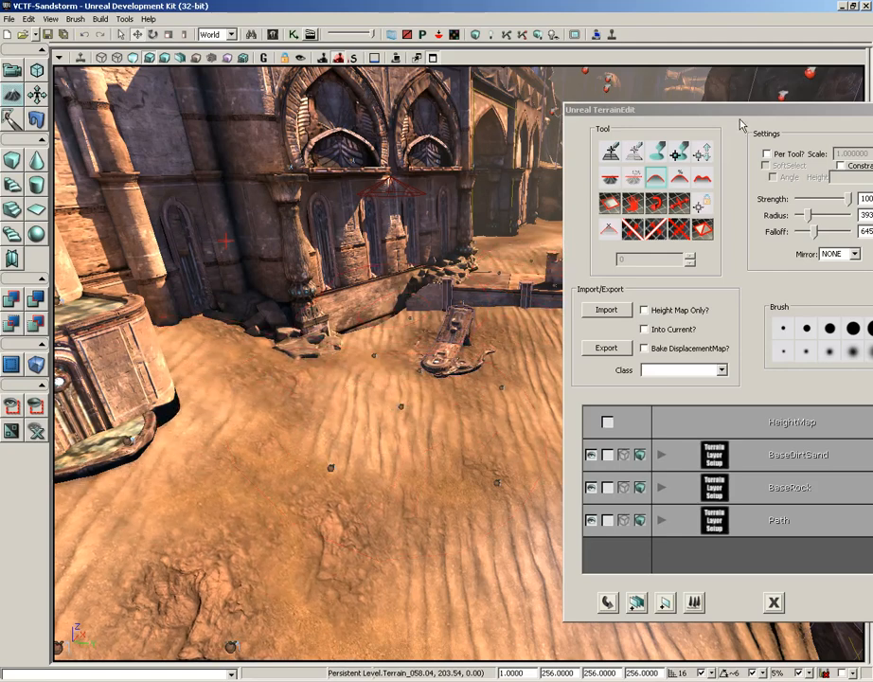
drag(741, 111, 305, 94)
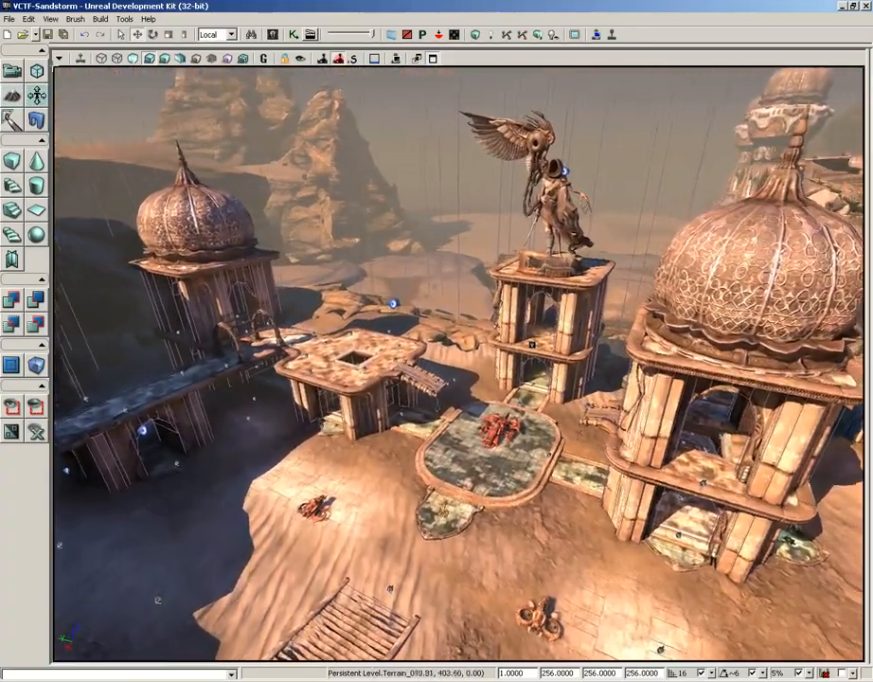
In Texture Alignment mode, select the tiled floor surface around the square opening on the raised platform
drag(458, 364, 435, 289)
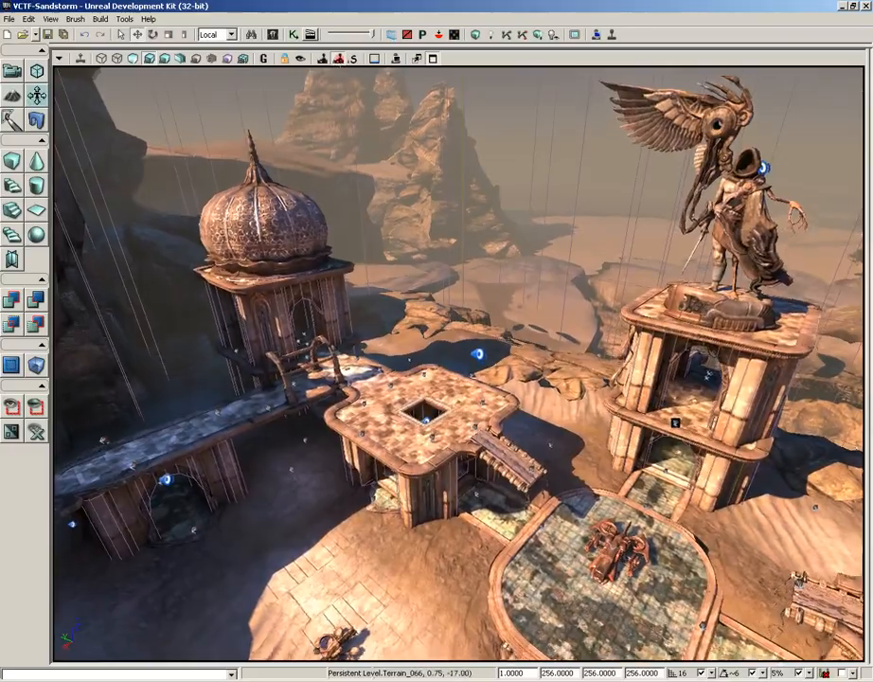
middle_drag(458, 364, 458, 455)
drag(459, 454, 437, 270)
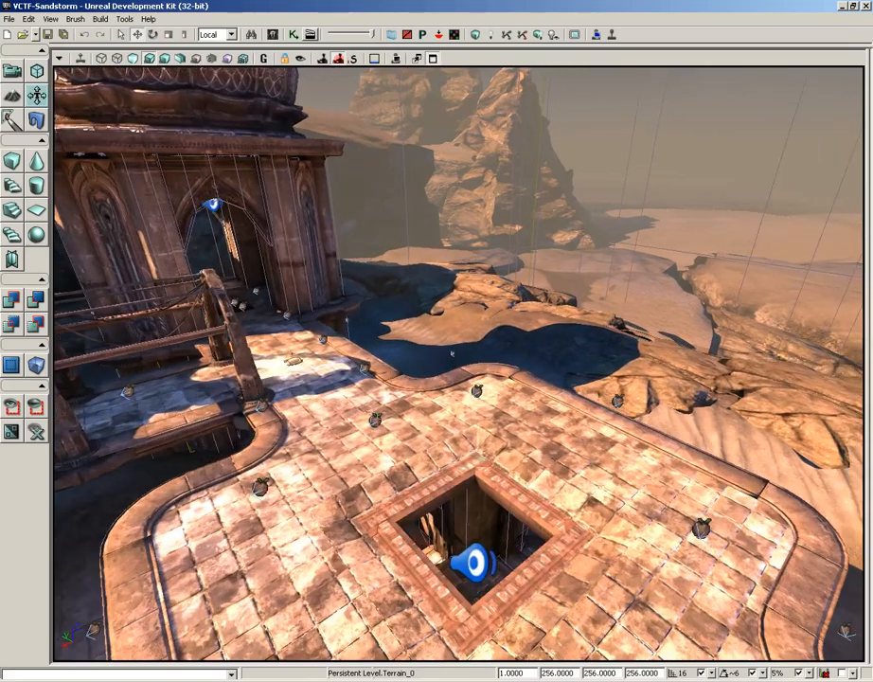
right_drag(374, 456, 339, 530)
right_drag(374, 455, 389, 454)
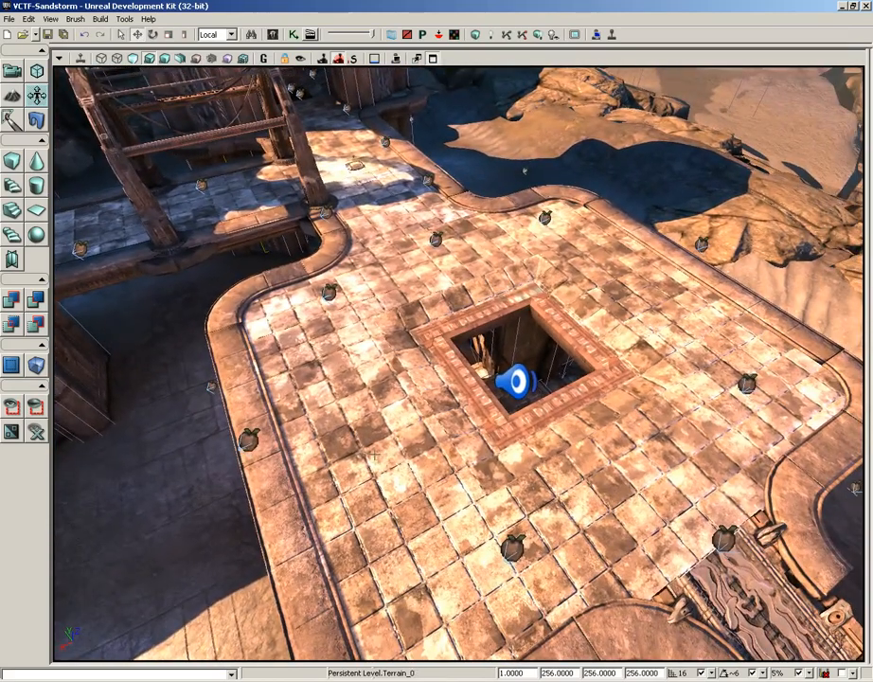
click(374, 456)
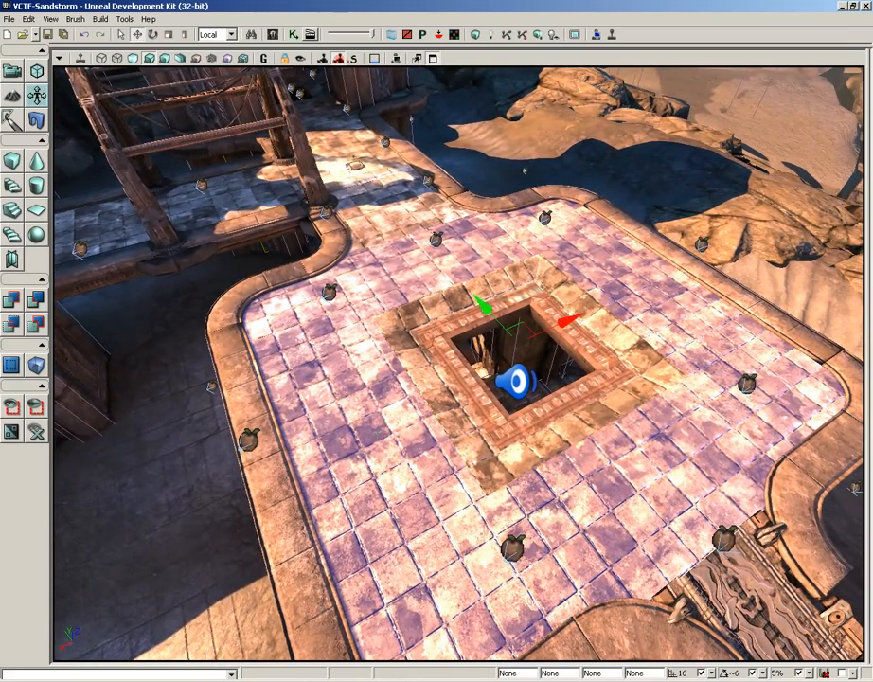
Switch to camera mode and back to Texture Alignment mode, and pan the selected floor's texture along both axes
click(12, 70)
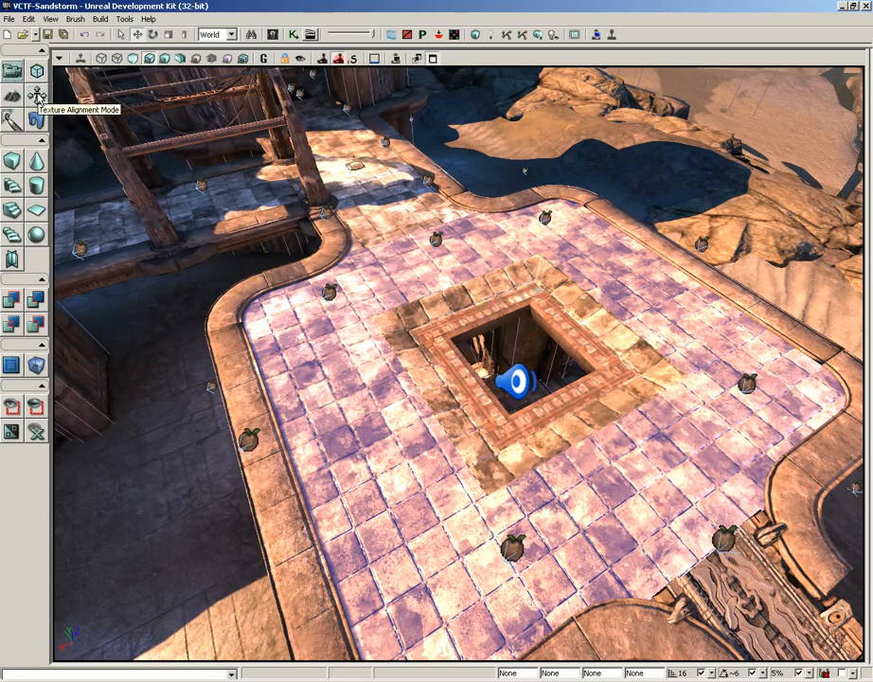
click(37, 96)
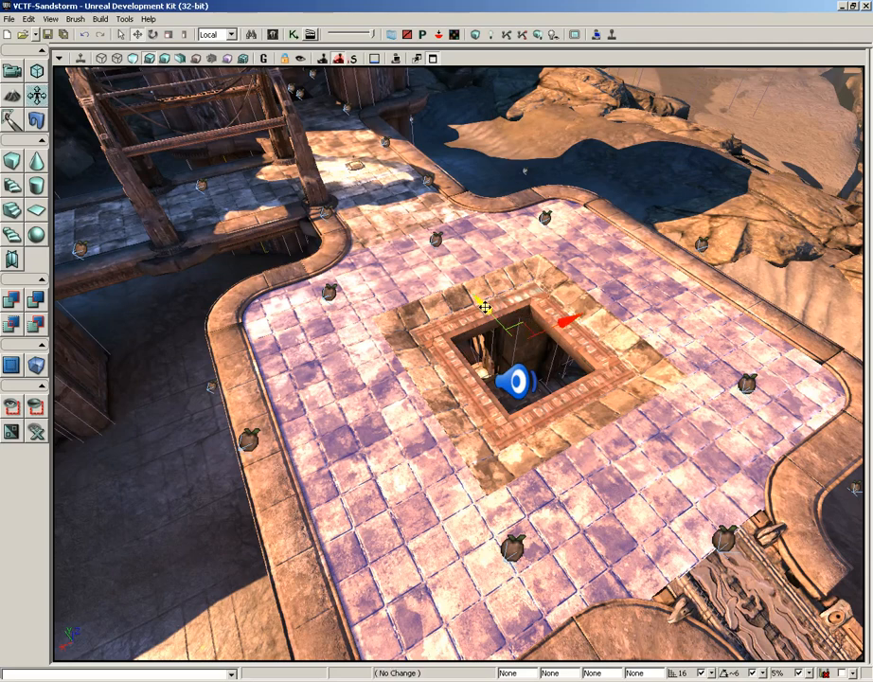
drag(483, 305, 461, 402)
drag(571, 322, 364, 213)
Rotate the platform floor's texture and scale it down to smaller tiles
key(space)
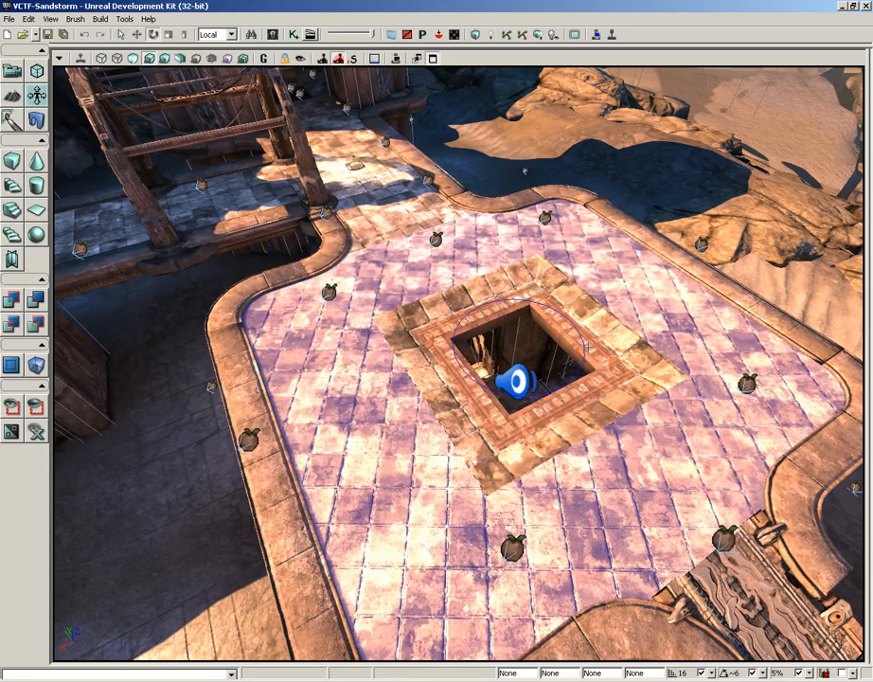
key(space)
drag(524, 287, 526, 64)
drag(532, 291, 538, 65)
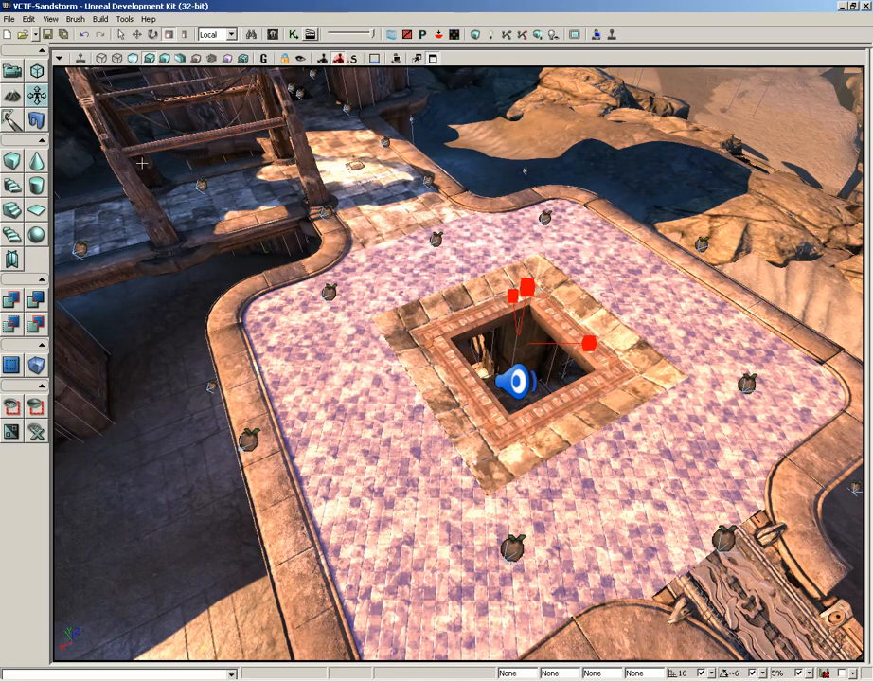
Switch to Mesh Paint mode and view the winged statue and the domed towers
click(17, 123)
mouse_move(216, 227)
right_down()
mouse_move(287, 178)
mouse_move(503, 65)
mouse_move(541, 64)
right_up()
middle_drag(542, 64, 540, 63)
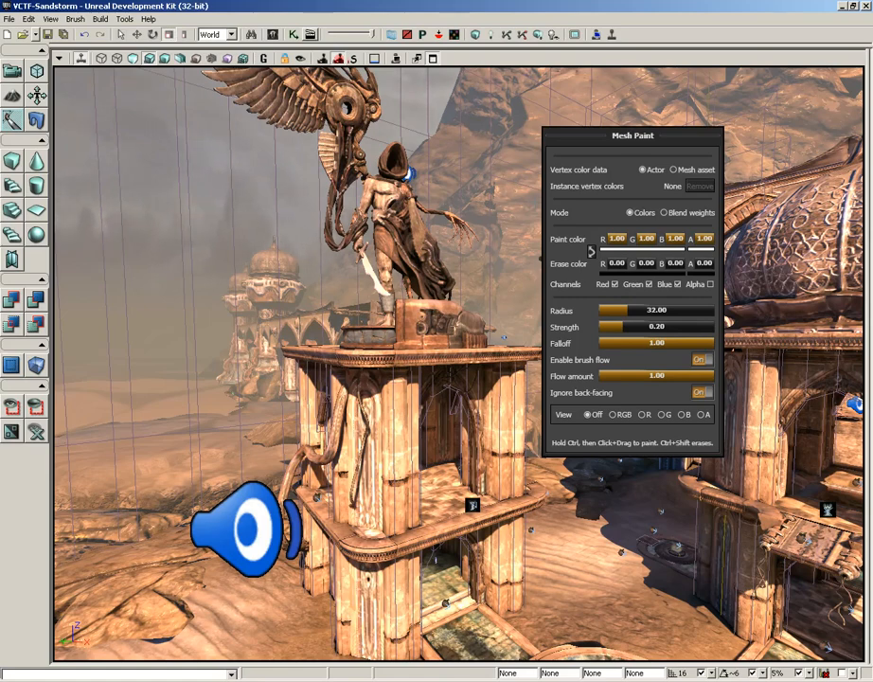
drag(379, 332, 379, 402)
right_drag(379, 402, 516, 426)
right_drag(524, 332, 549, 334)
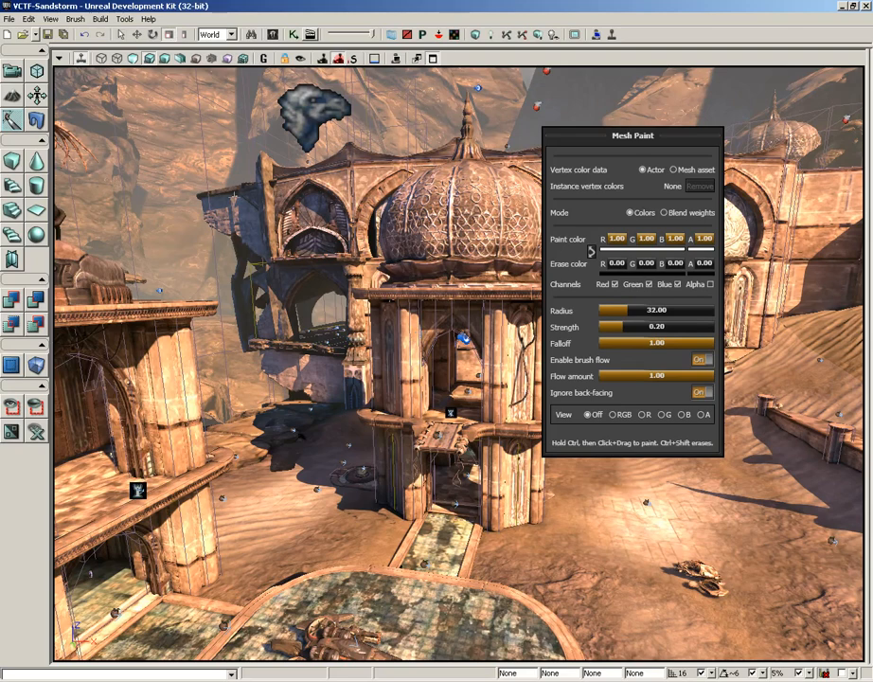
Switch to static mesh mode, move the Static Mesh Tools window aside, and frame the tiled floor near the parked vehicle
click(36, 119)
drag(463, 266, 628, 67)
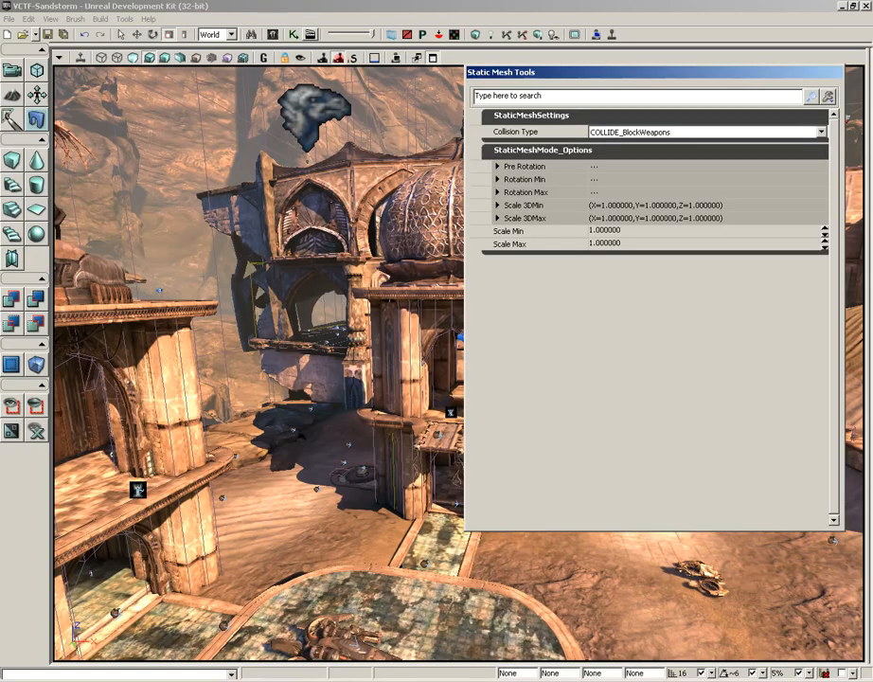
drag(341, 313, 445, 318)
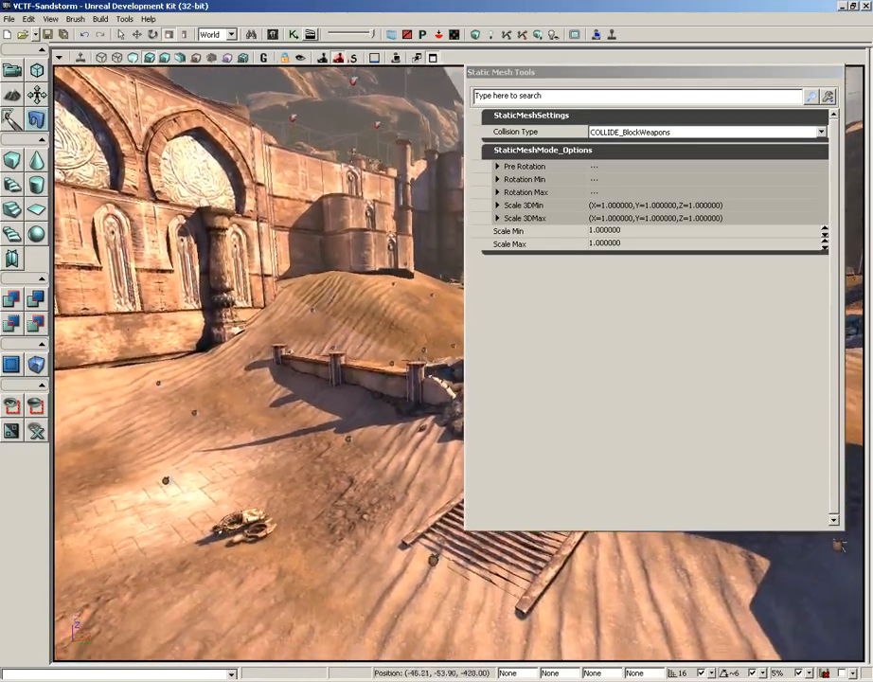
right_drag(445, 317, 426, 408)
drag(426, 407, 288, 377)
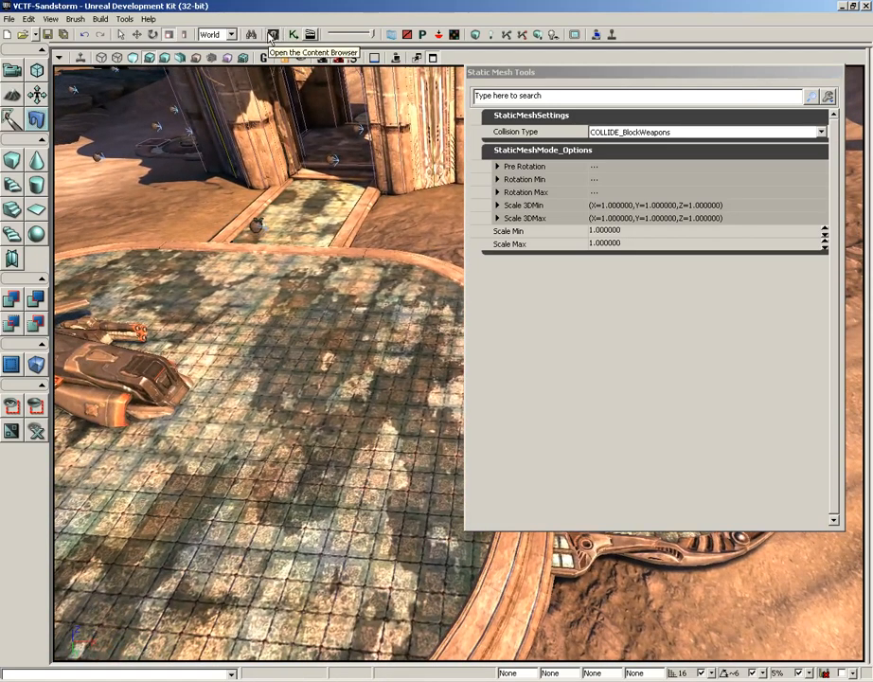
Search the Content Browser for "rock", filter to Static Meshes, select S_UN_Rock_SM_Blackspire05c, and close the browser
click(271, 36)
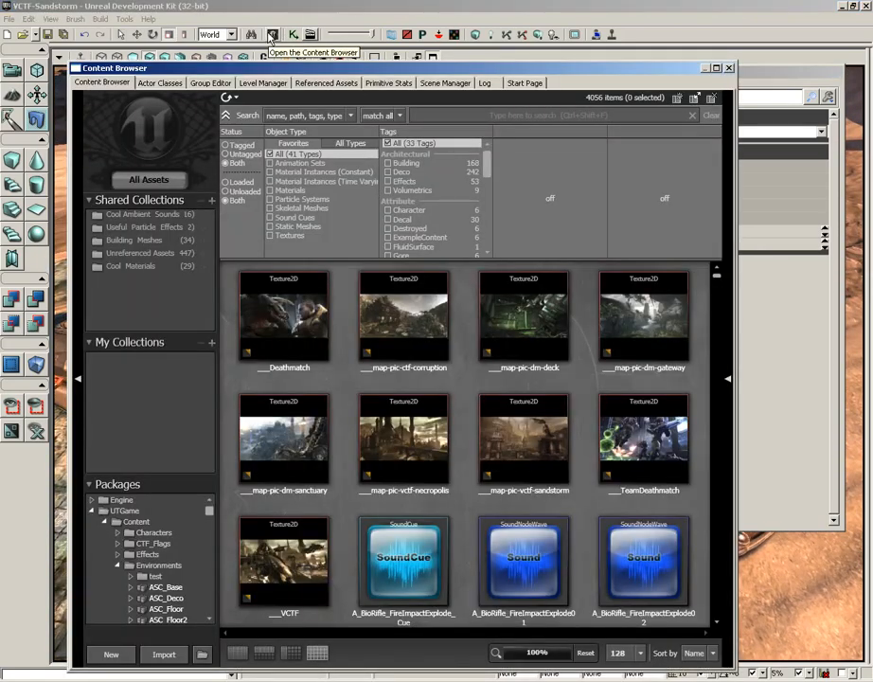
click(492, 110)
text(rock)
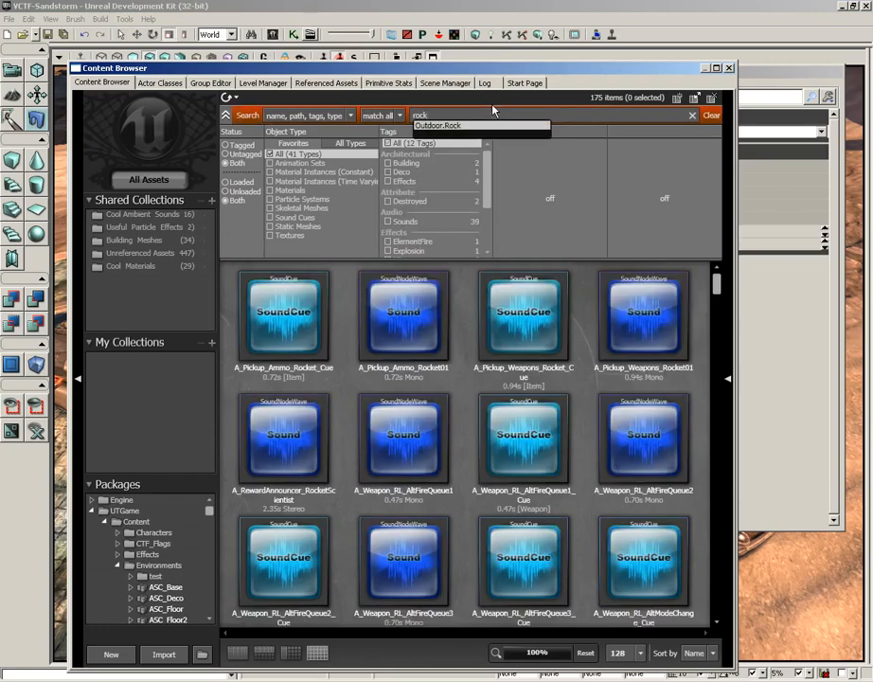
click(269, 228)
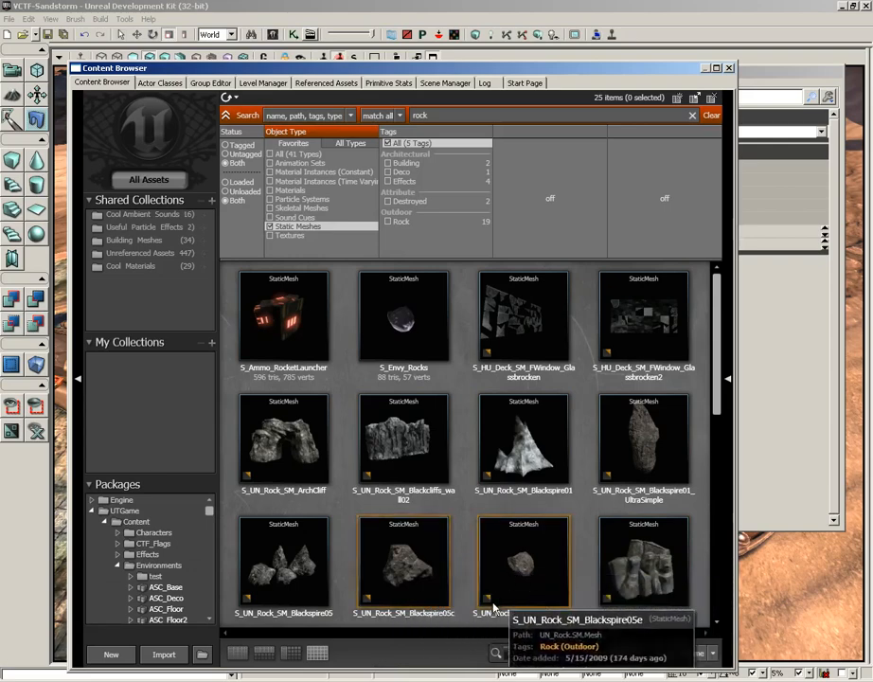
click(408, 559)
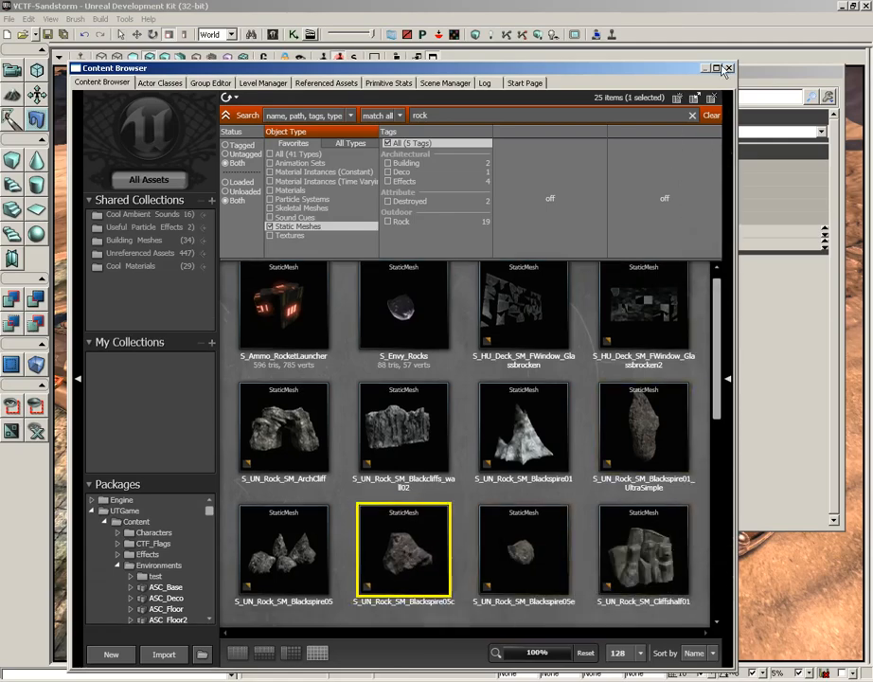
click(727, 67)
Place two of the selected rock meshes on the tiled floor beside the vehicle
drag(294, 322, 231, 261)
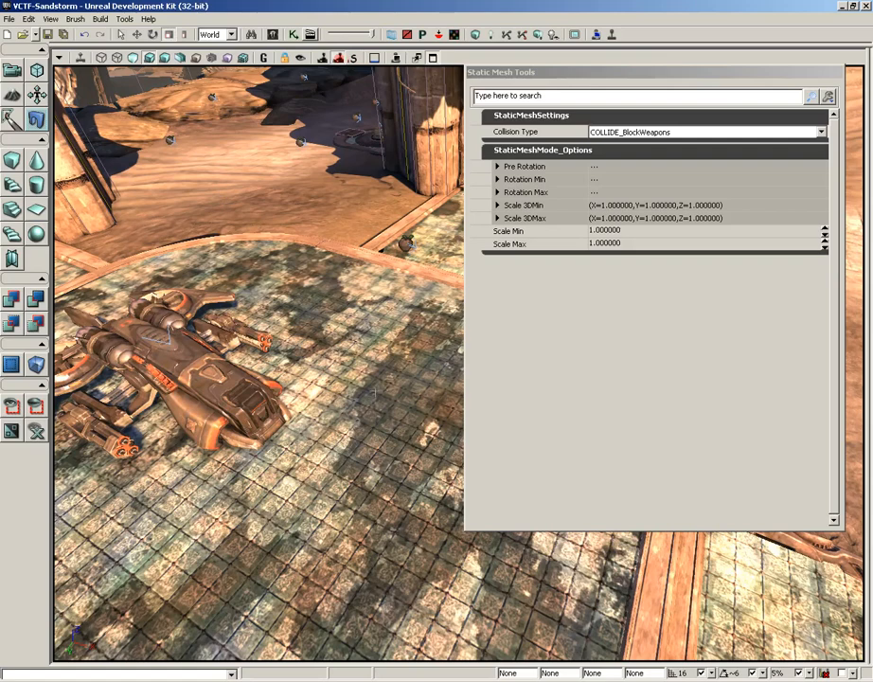
click(374, 386)
click(382, 417)
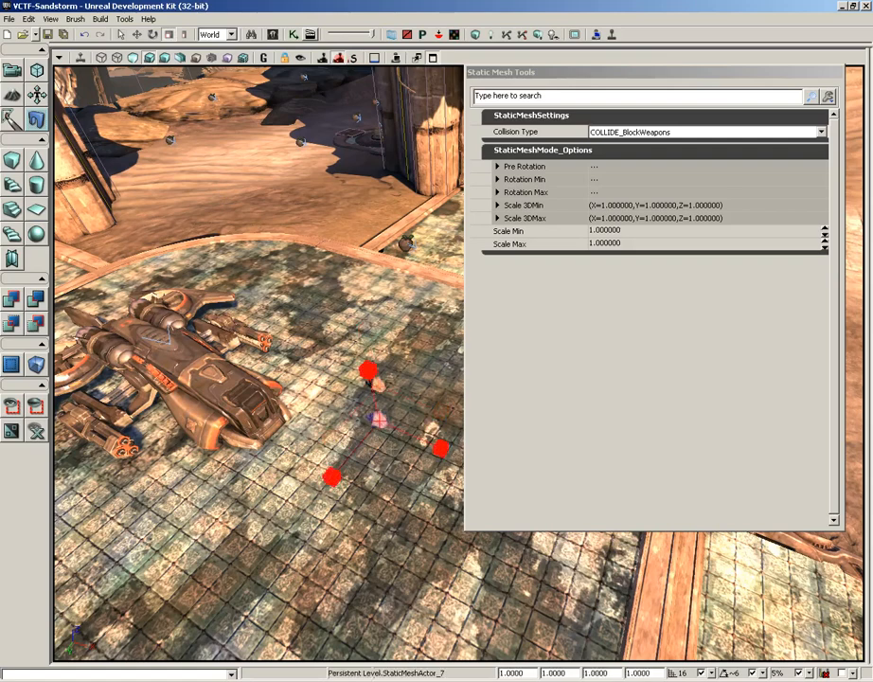
Expand the Pre Rotation, Rotation Min and Rotation Max settings in the static mesh options
double_click(527, 168)
click(614, 179)
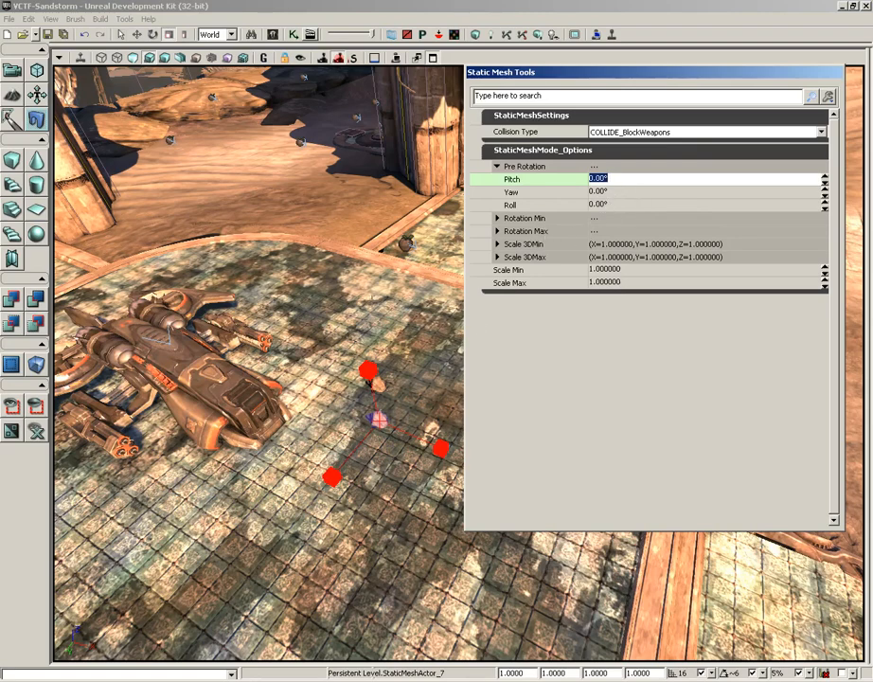
drag(369, 296, 263, 194)
click(511, 218)
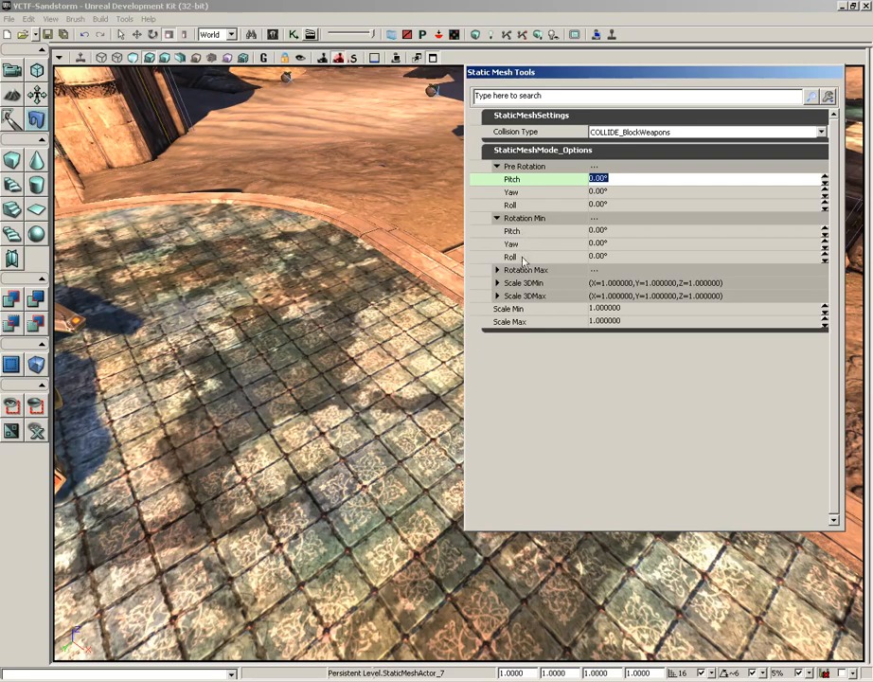
click(516, 269)
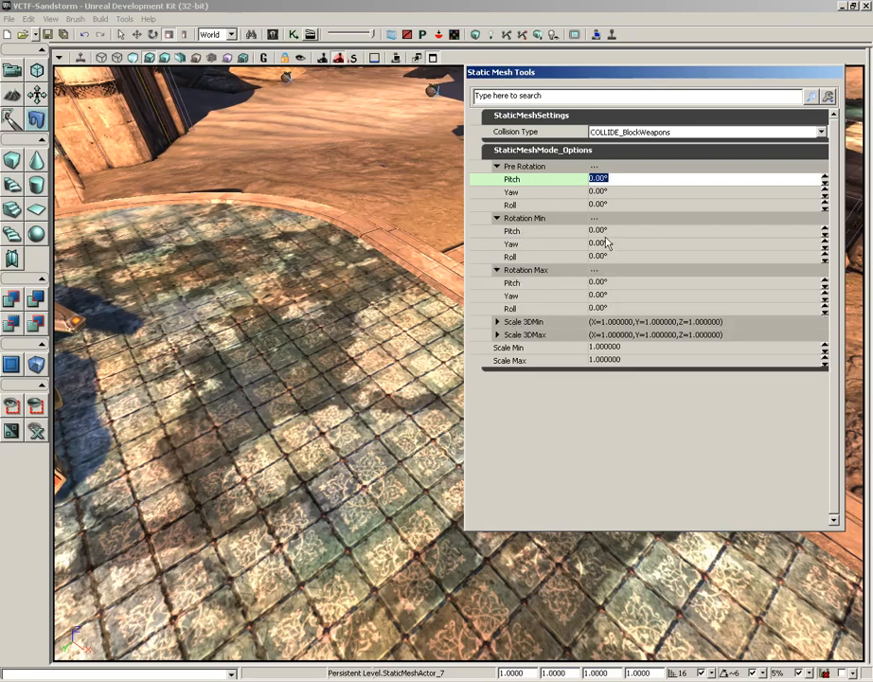
Set the Rotation Min yaw to -30 and the Rotation Max yaw to 30
click(745, 245)
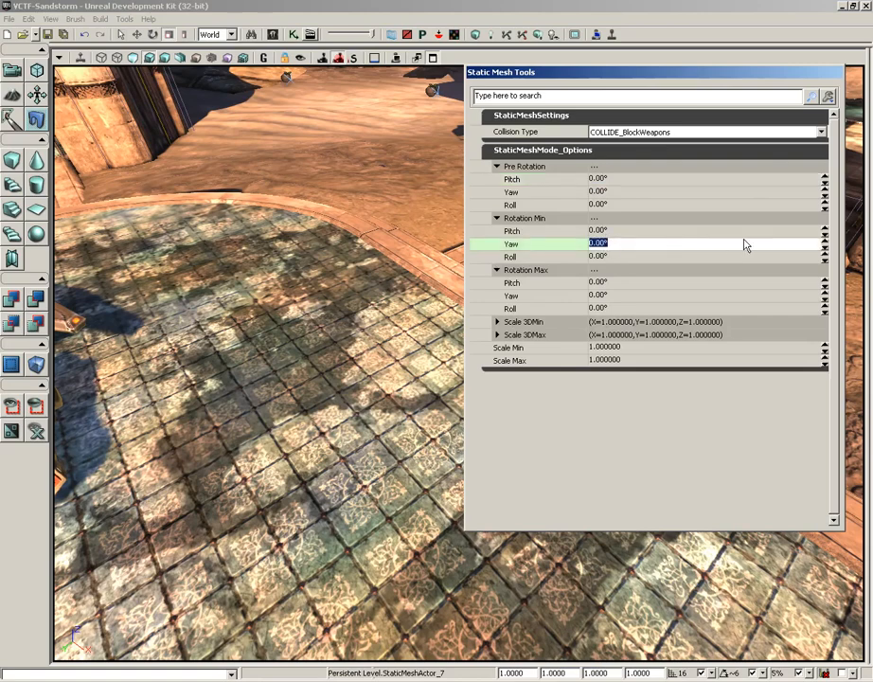
text(-30)
click(753, 298)
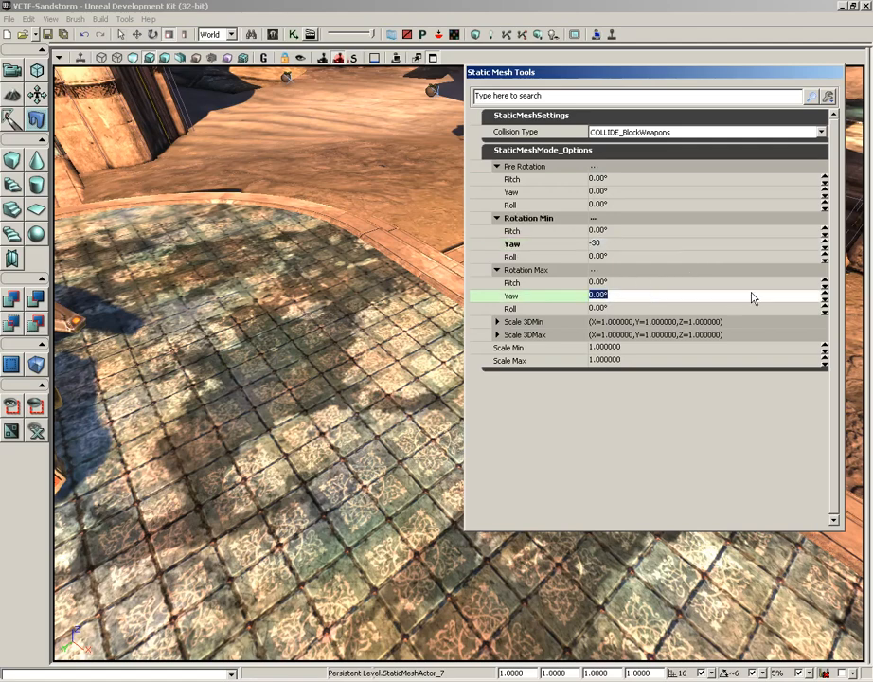
text(30)
Set the Rotation Min pitch, yaw and roll to -180
click(624, 232)
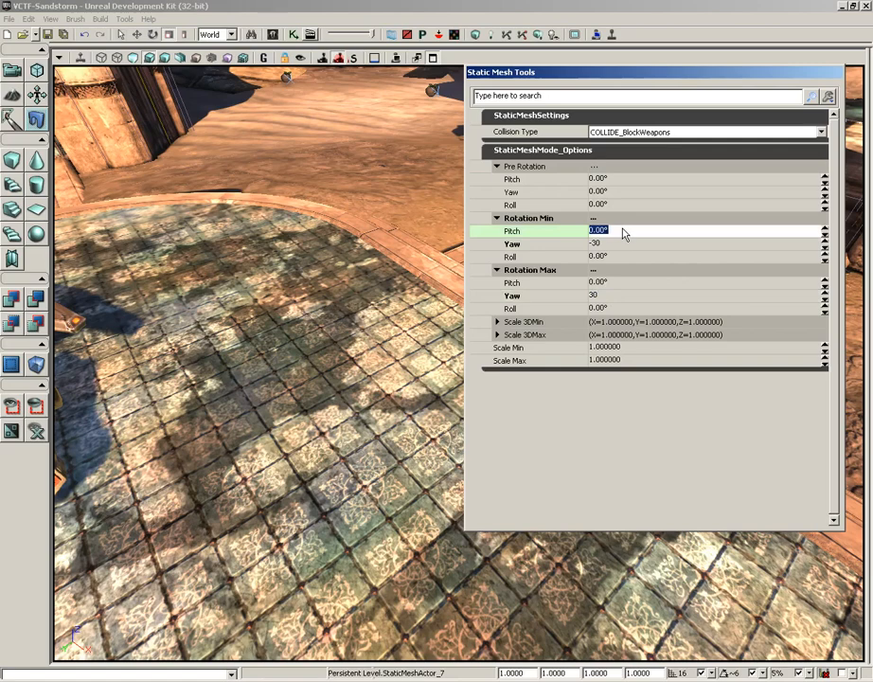
click(618, 234)
double_click(611, 232)
text(-18)
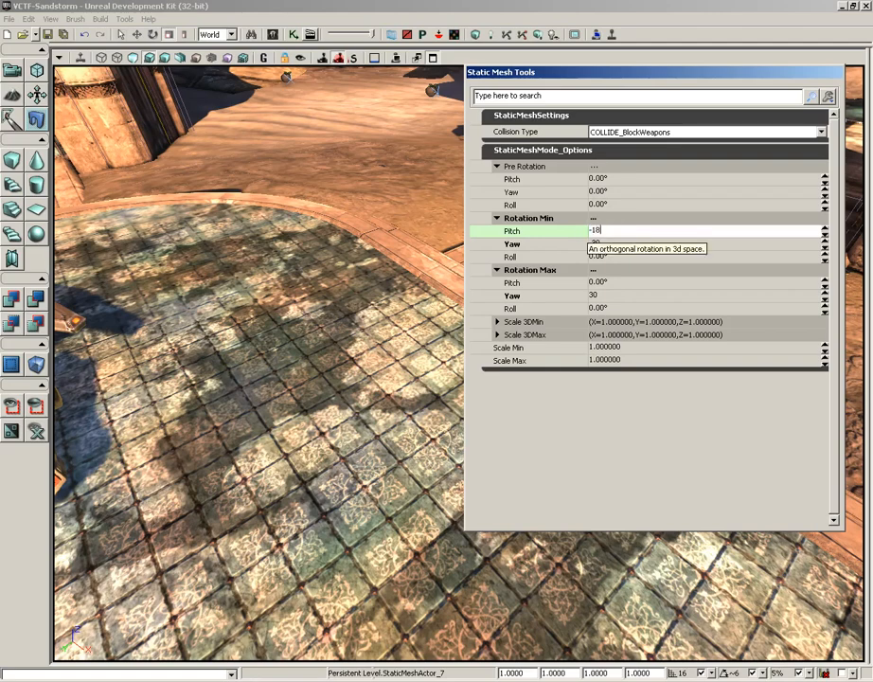
text(0)
key(Tab)
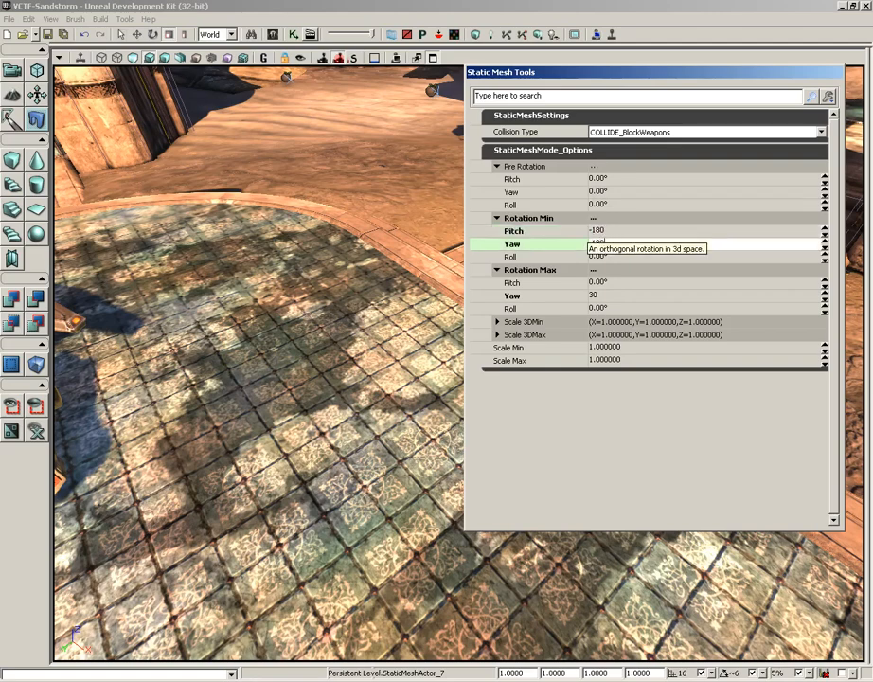
double_click(612, 256)
text(-180)
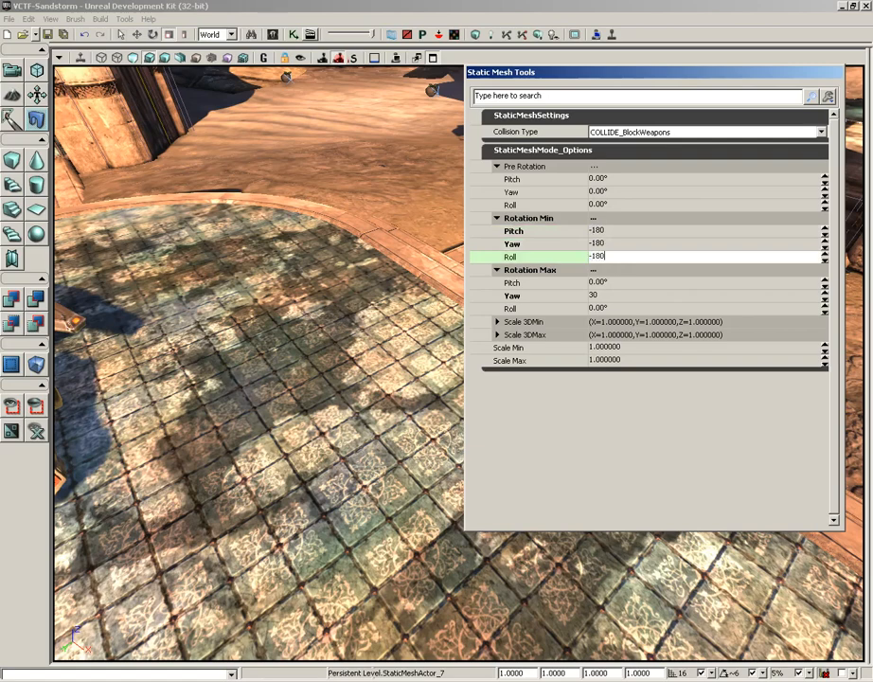
Set the Rotation Max pitch, yaw and roll to 180
double_click(600, 282)
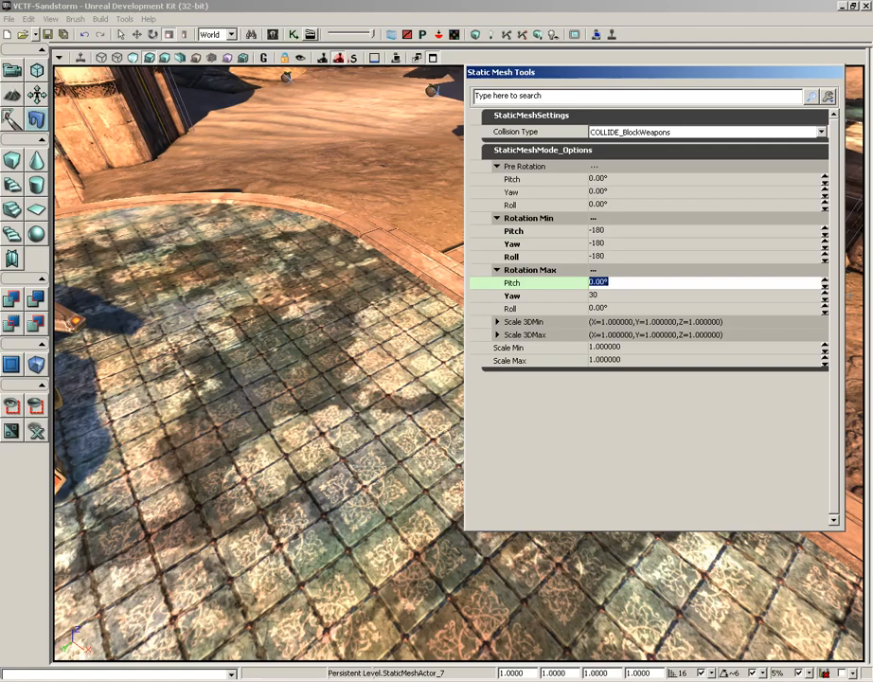
text(180)
key(Tab)
text(180)
key(Tab)
text(1)
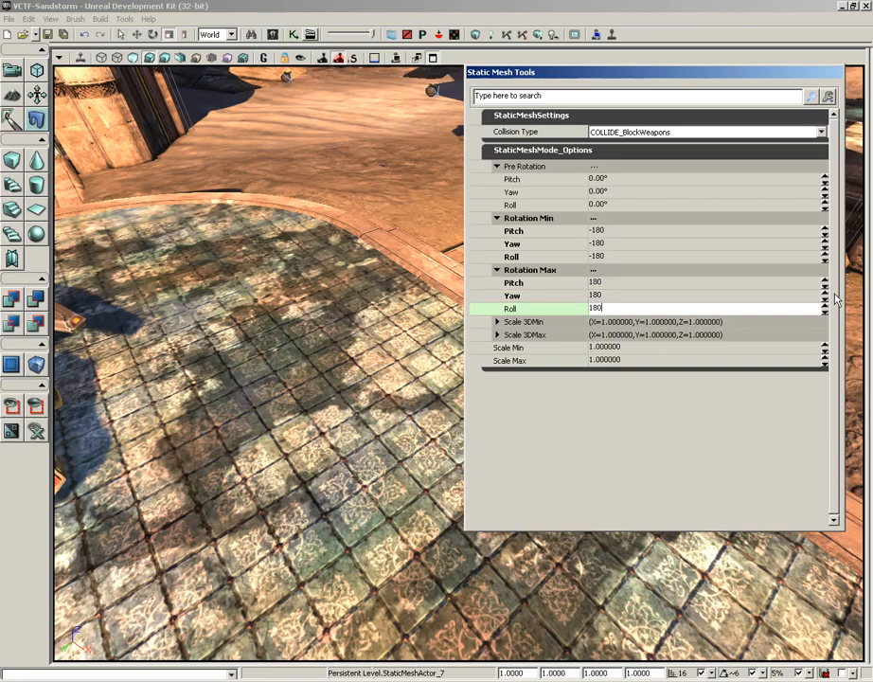
key(shift+Tab)
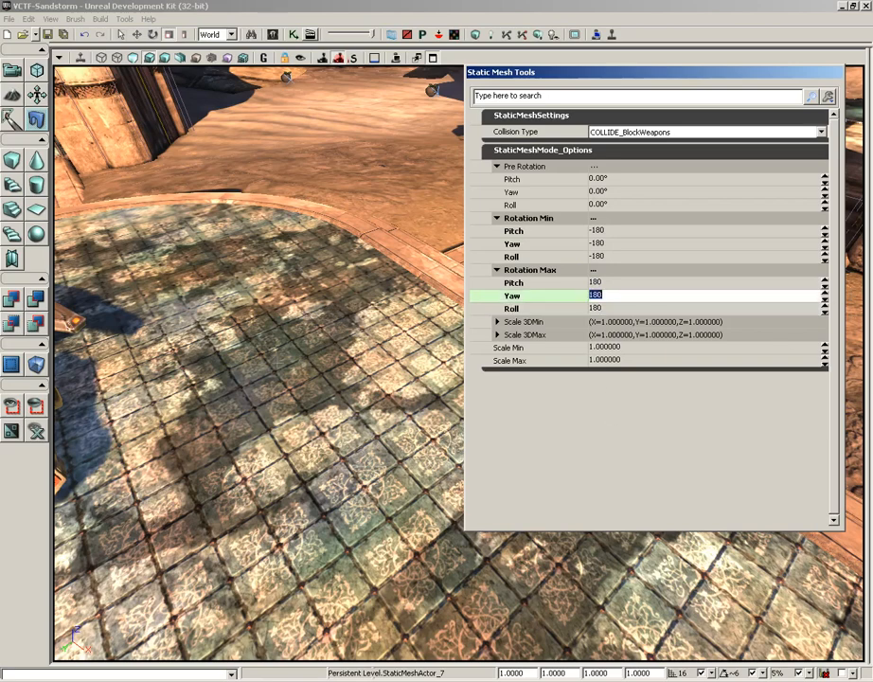
text(ssssssss)
key(BackSpace)
key(BackSpace)
key(BackSpace)
key(BackSpace)
key(BackSpace)
key(BackSpace)
key(BackSpace)
text(18)
Place a cluster of five randomly rotated rock meshes on the tiled floor beside the vehicle
drag(265, 378, 286, 405)
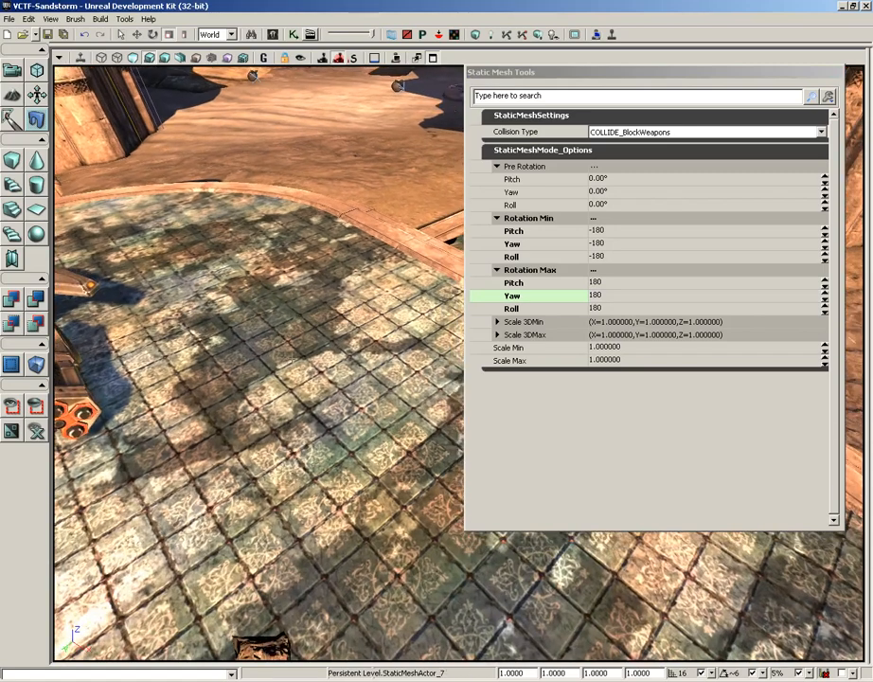
click(296, 371)
click(279, 417)
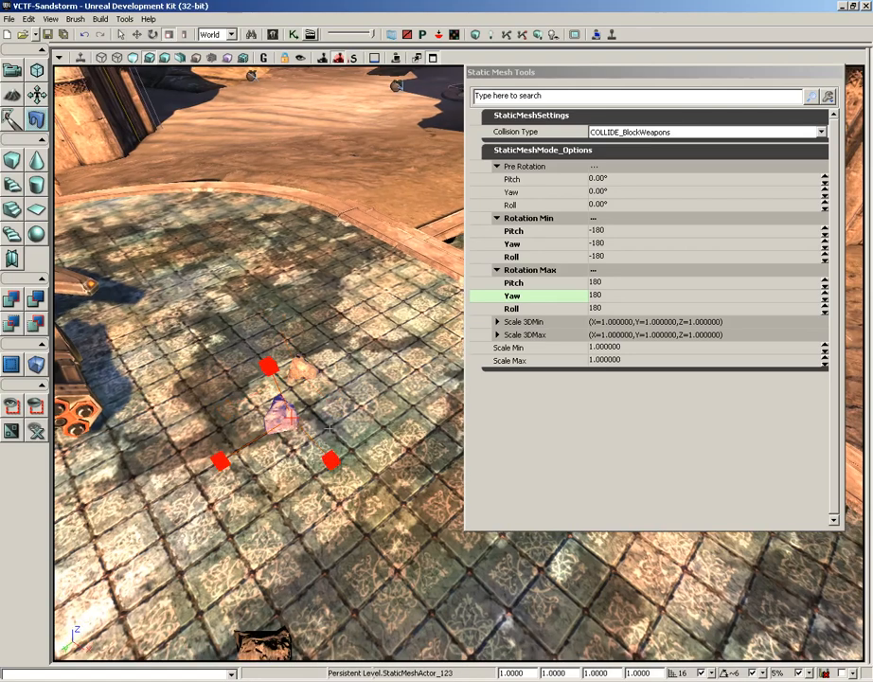
click(342, 408)
click(380, 374)
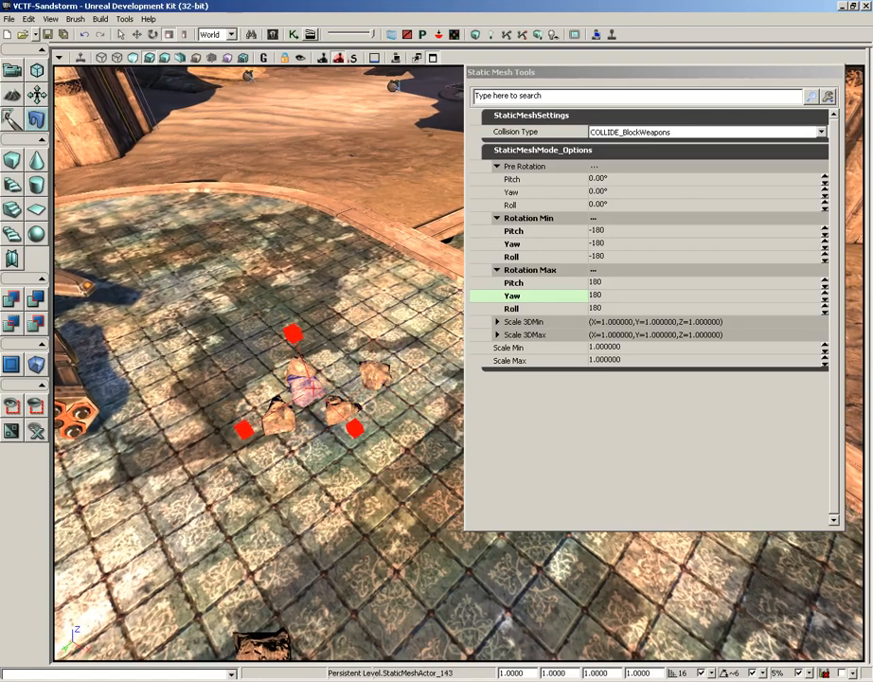
click(308, 387)
Place three more rocks on the tiles near the stone border and scale the last one to about 0.88
drag(353, 380, 283, 337)
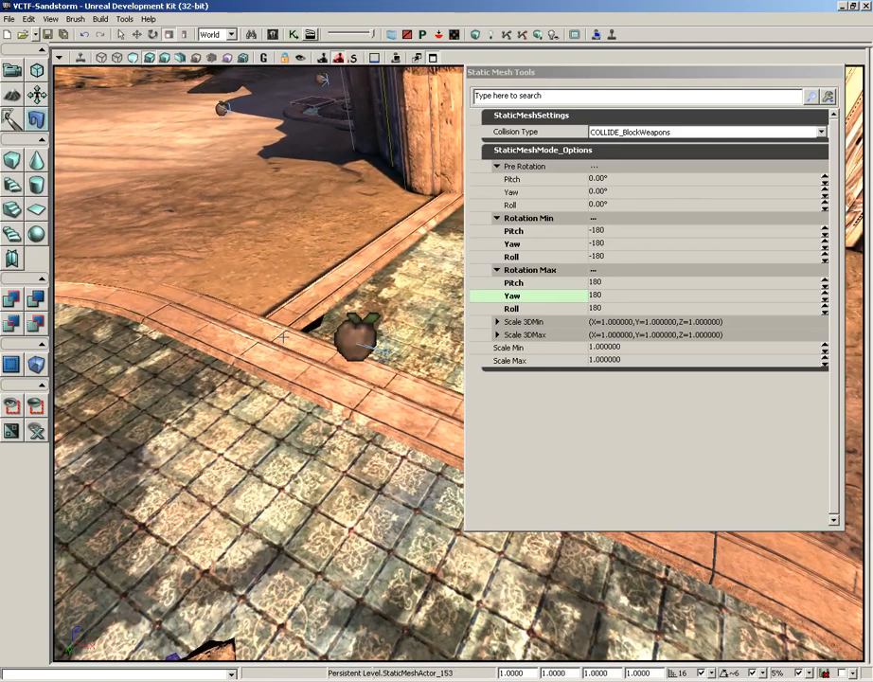
ctrl+click(258, 425)
ctrl+click(229, 390)
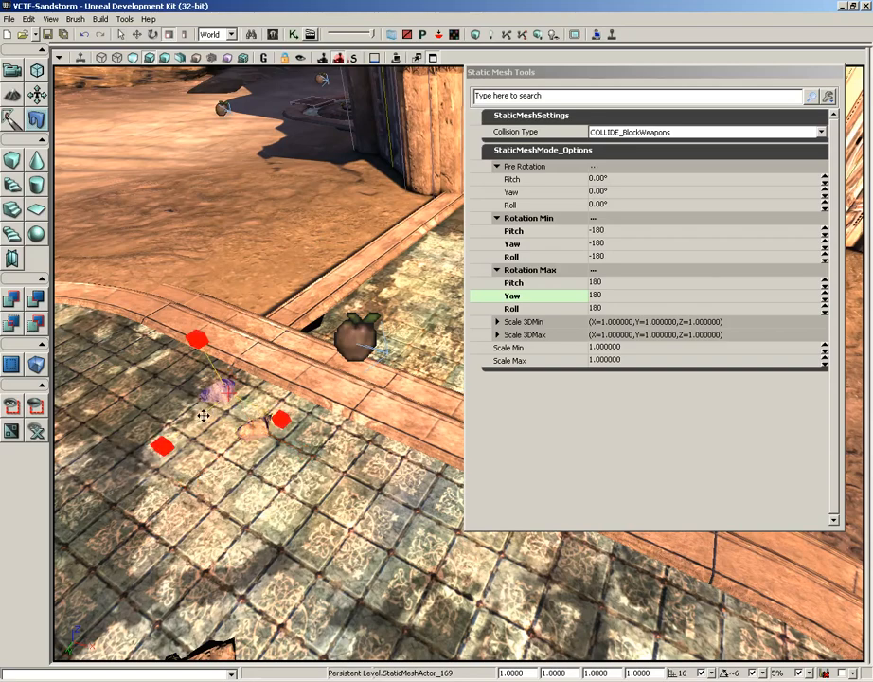
ctrl+click(197, 418)
ctrl+drag(286, 358, 300, 342)
drag(237, 437, 180, 397)
right_drag(180, 398, 139, 381)
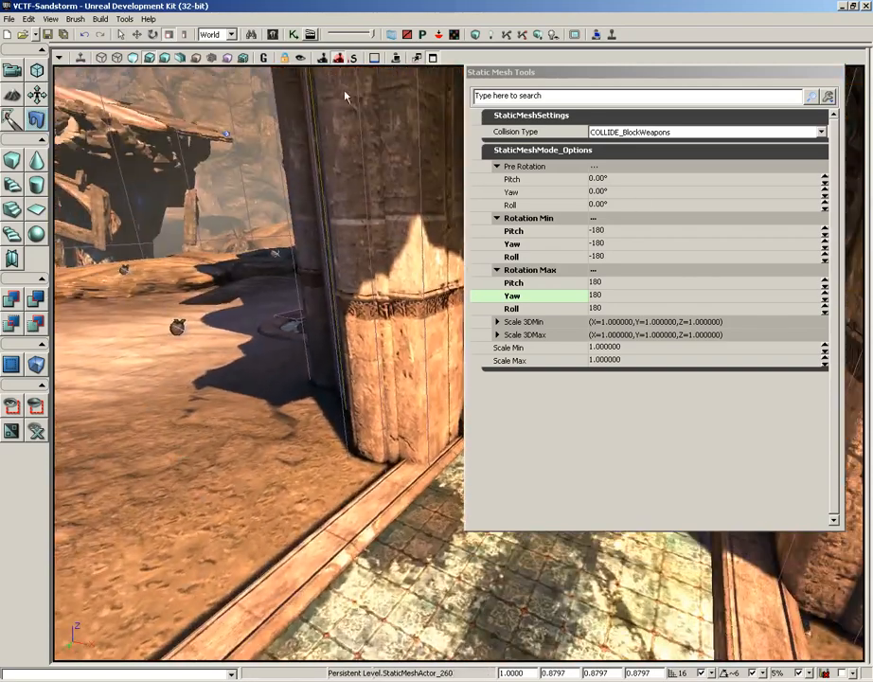
Set the Rotation Min pitch, yaw and roll to 0
click(611, 231)
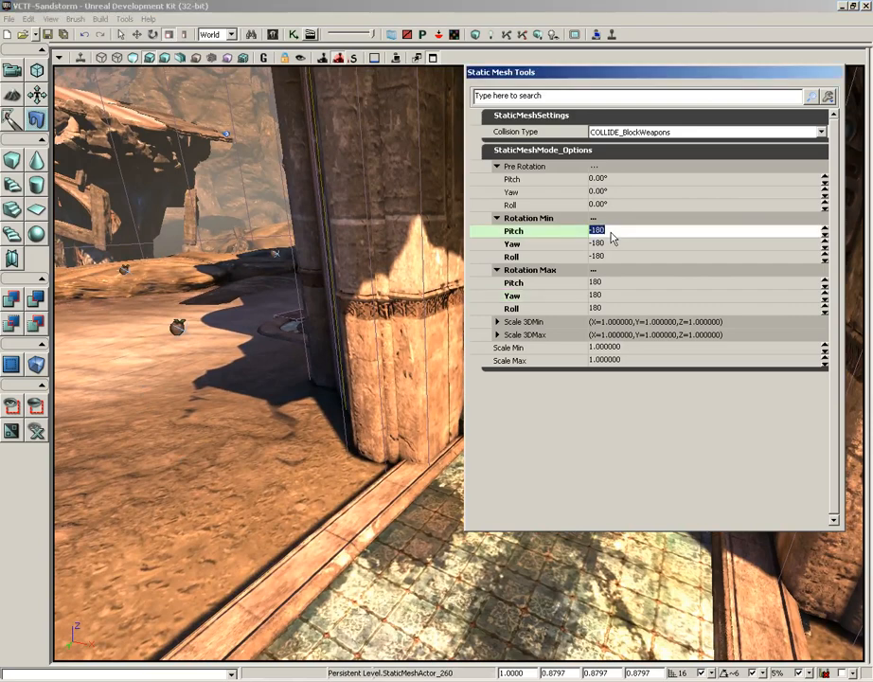
text(0)
key(Tab)
text(0)
key(Tab)
text(0)
key(Tab)
Set the Rotation Max pitch, yaw and roll to 0
key(Tab)
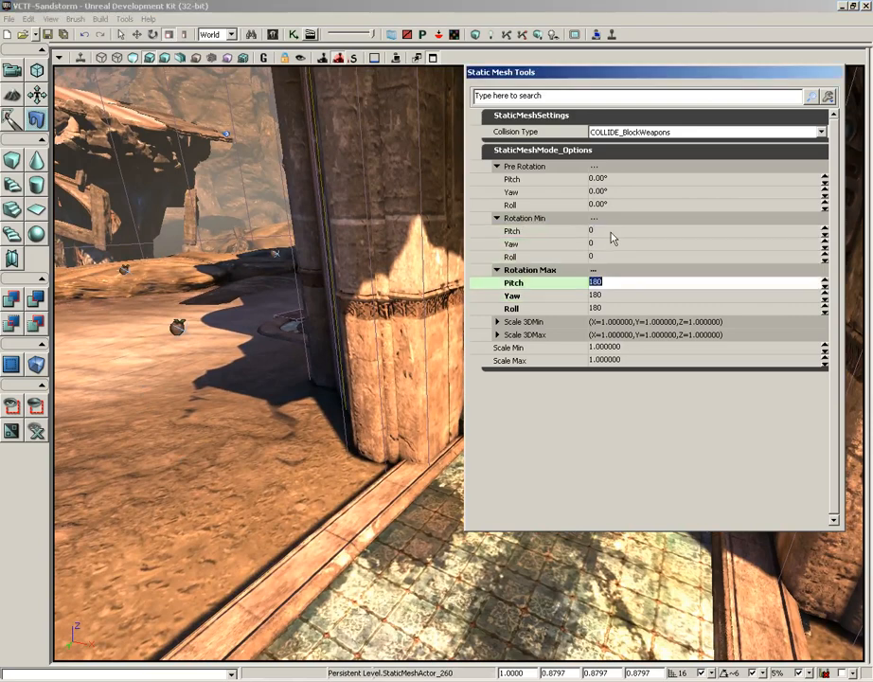
text(0)
key(Tab)
text(0)
key(Tab)
text(0)
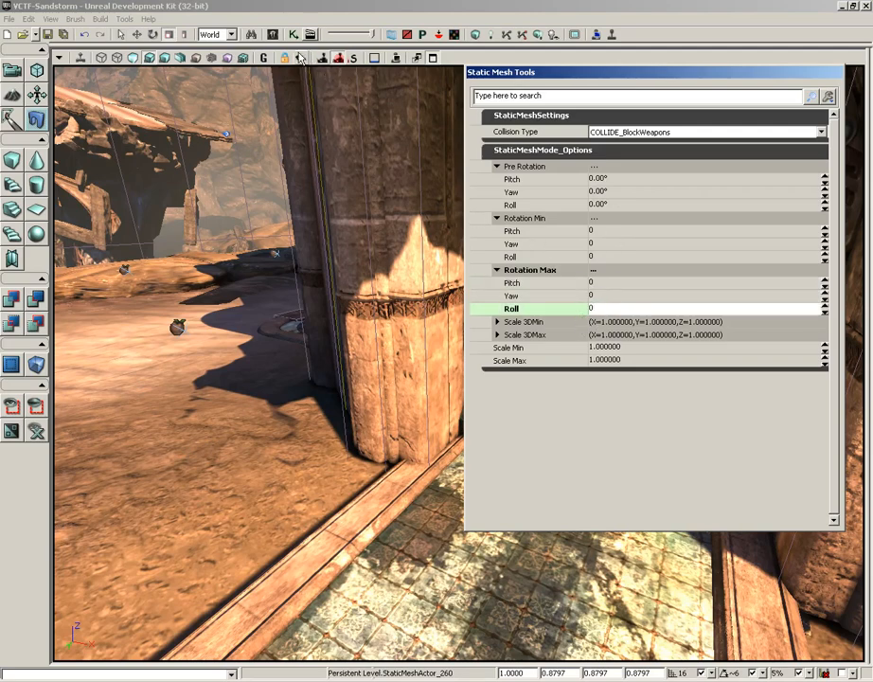
Search the Content Browser for "statu", select the running figure S_HU_Deco_Statues_SM_Statue03_02, and close the browser
click(275, 33)
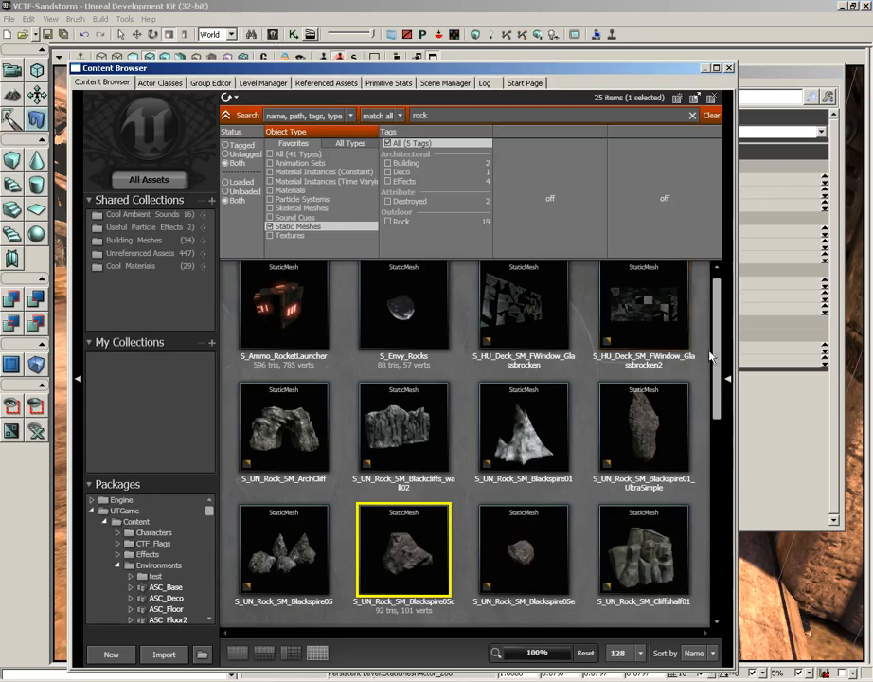
scroll(715, 378, down, 2)
drag(715, 378, 716, 301)
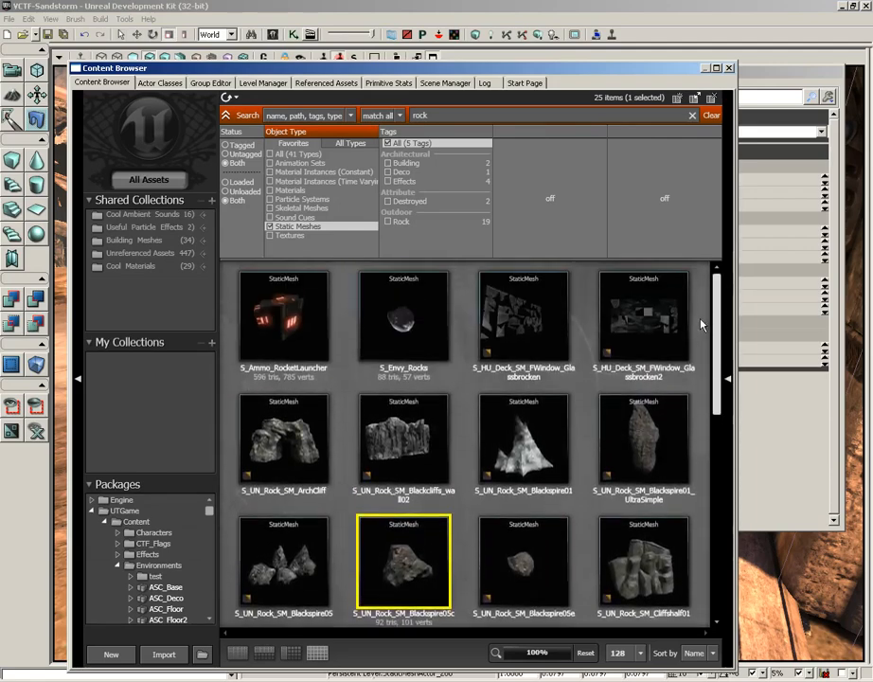
double_click(417, 116)
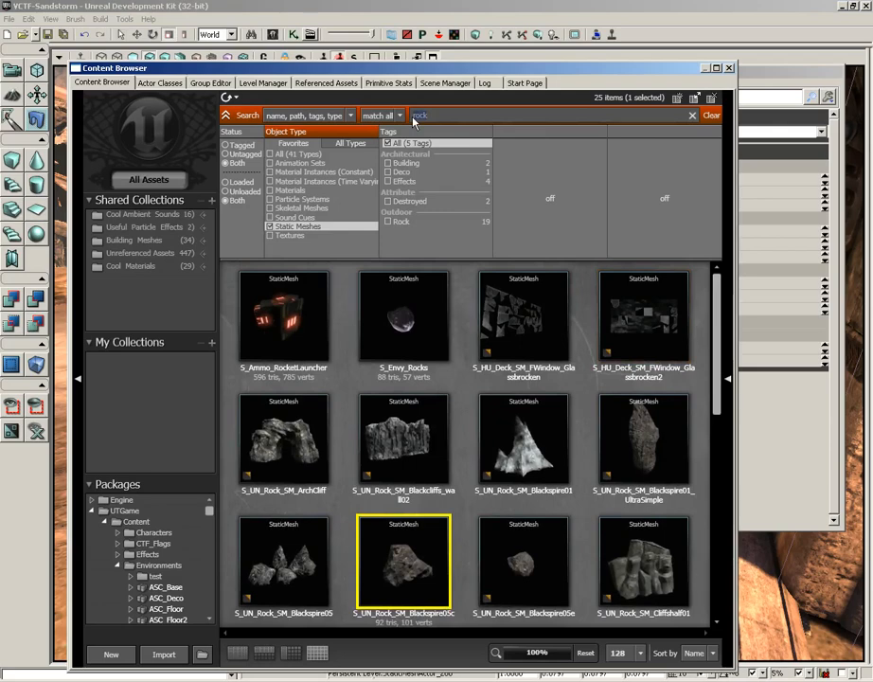
text(statu)
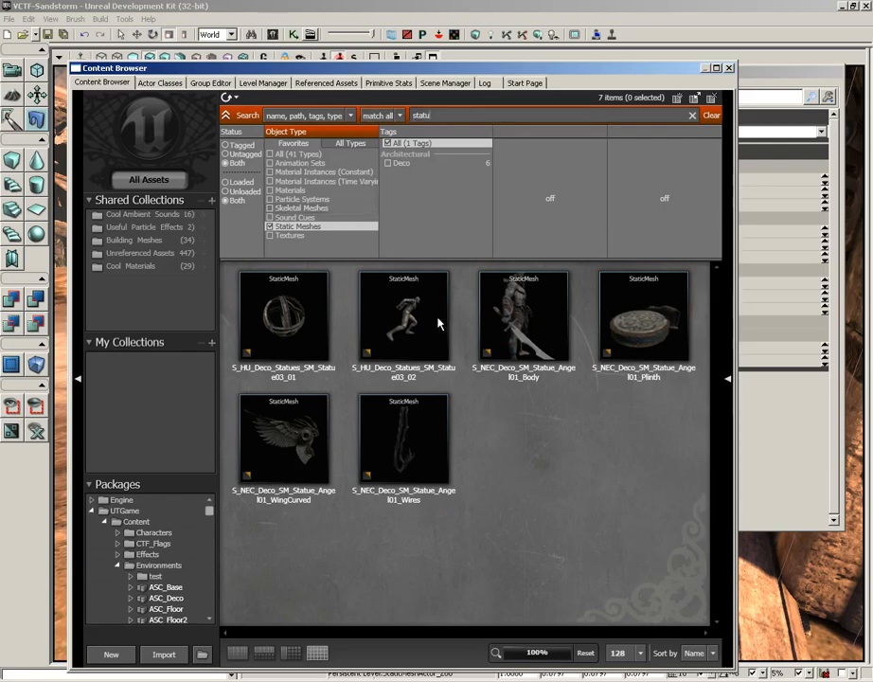
click(411, 320)
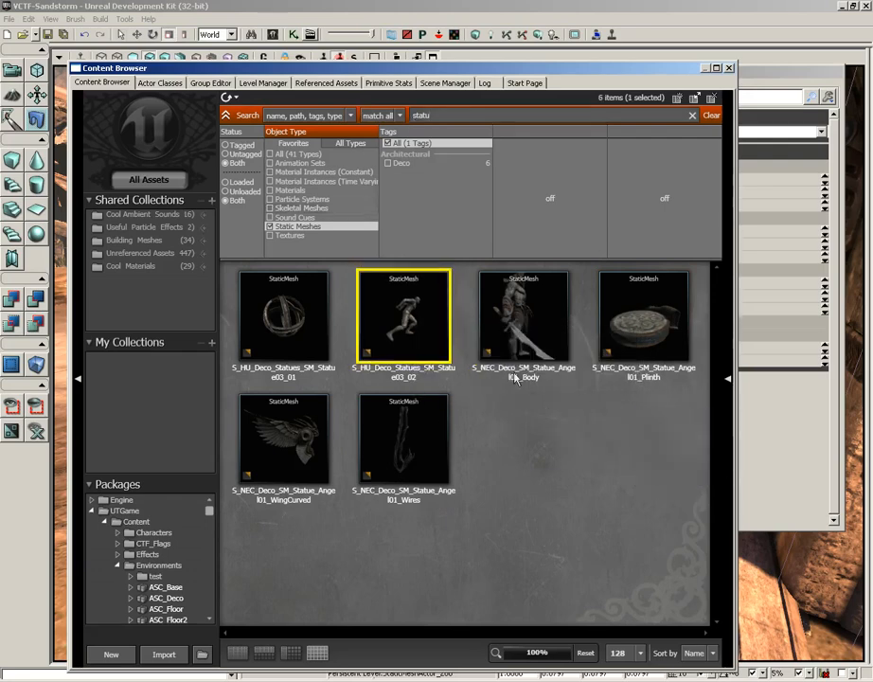
click(730, 68)
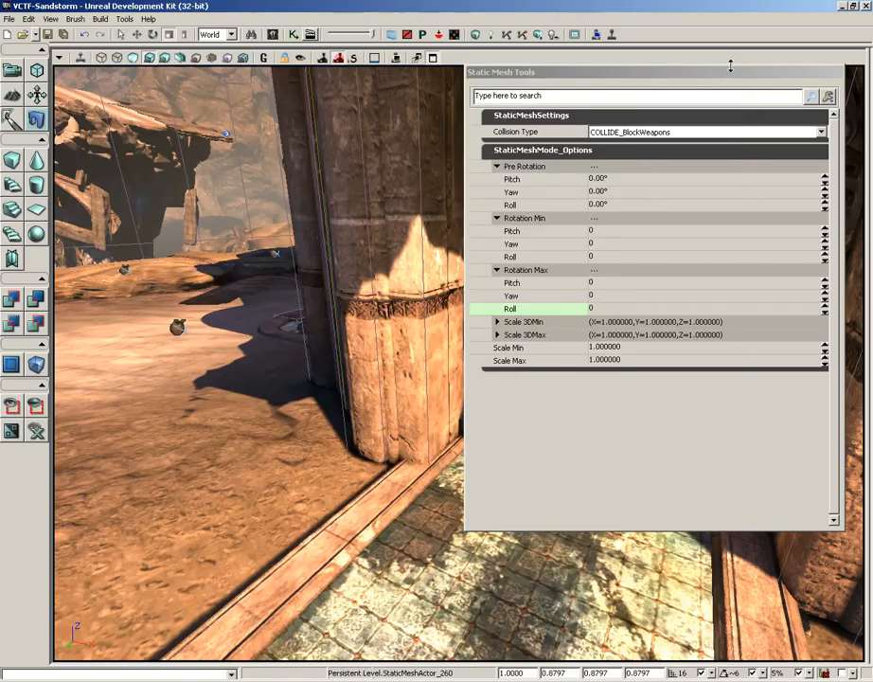
Place one running statue on the tiled walkway in front of the archway
drag(275, 431, 331, 486)
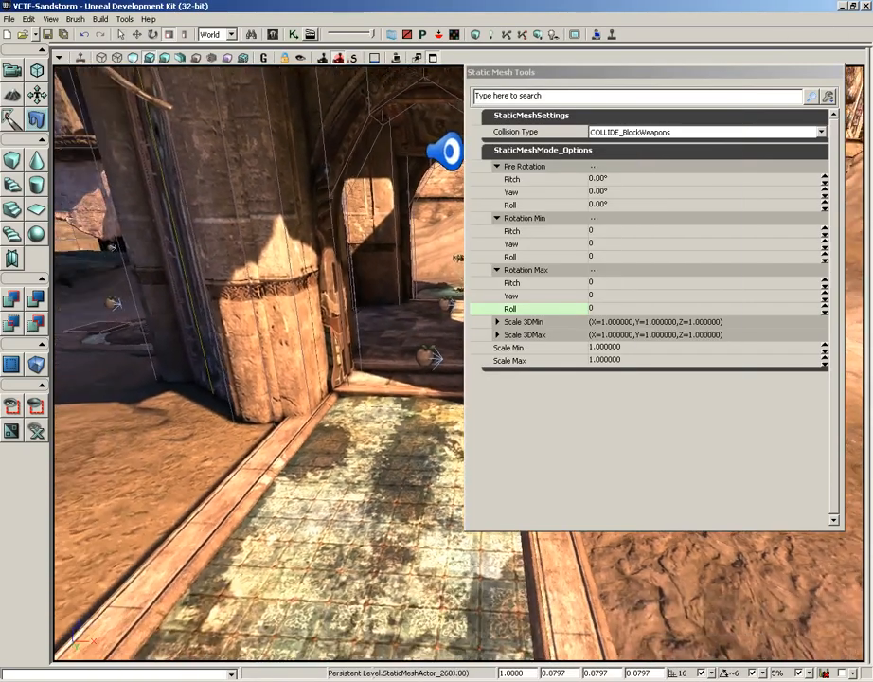
click(322, 526)
drag(282, 521, 243, 414)
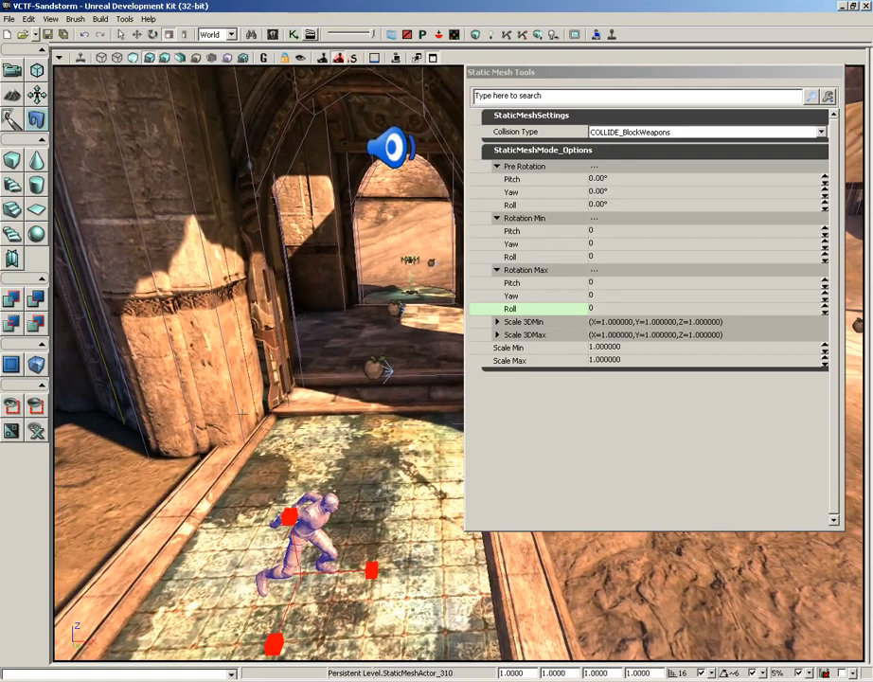
Place a statue on the side of the stone pillar and move the Static Mesh Tools window clear of it
click(166, 195)
middle_drag(176, 266, 81, 127)
drag(81, 127, 87, 64)
key(Home)
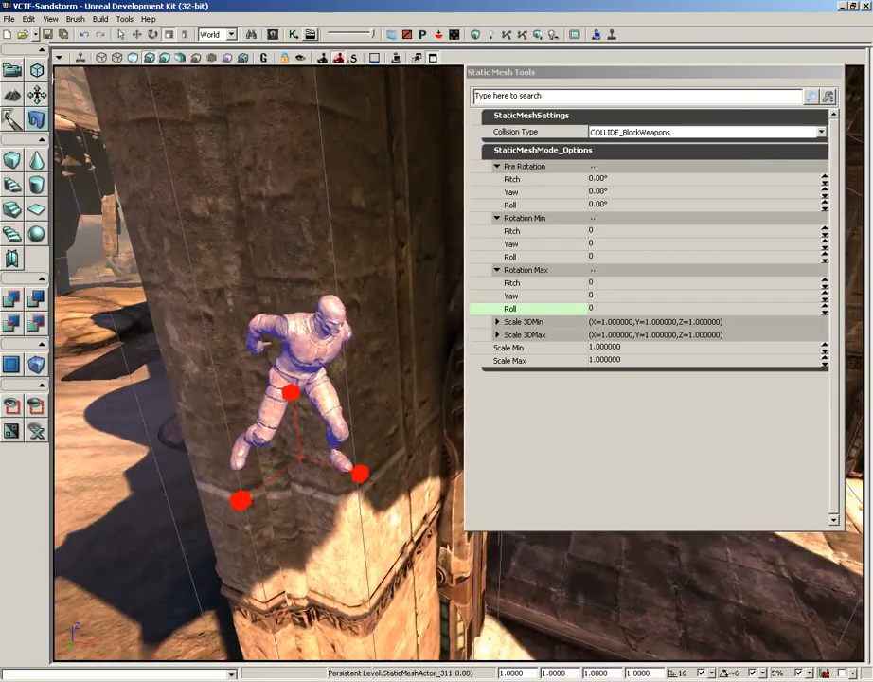
middle_drag(284, 379, 351, 436)
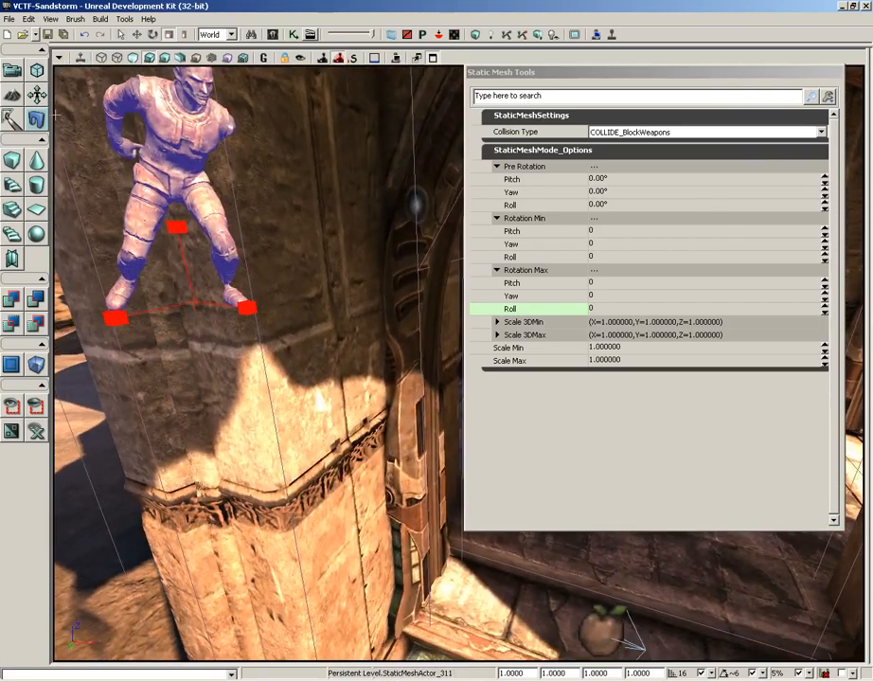
right_drag(351, 436, 359, 437)
drag(620, 74, 643, 75)
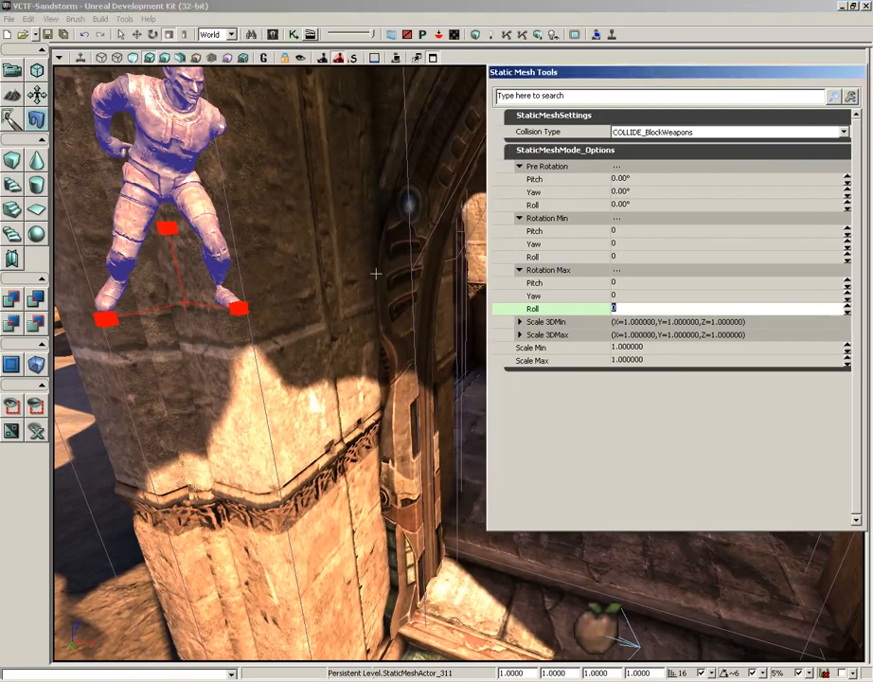
mouse_move(376, 273)
mouse_down()
mouse_move(399, 331)
mouse_move(384, 279)
mouse_up()
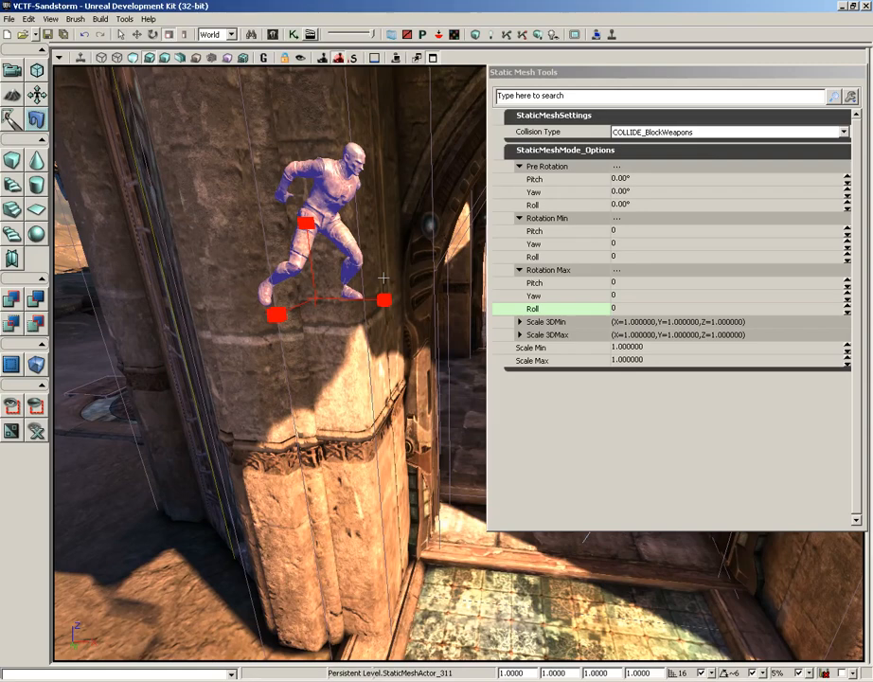
Place another statue lower on the pillar, just above its carved band, and view the pillar's adjacent face
click(336, 382)
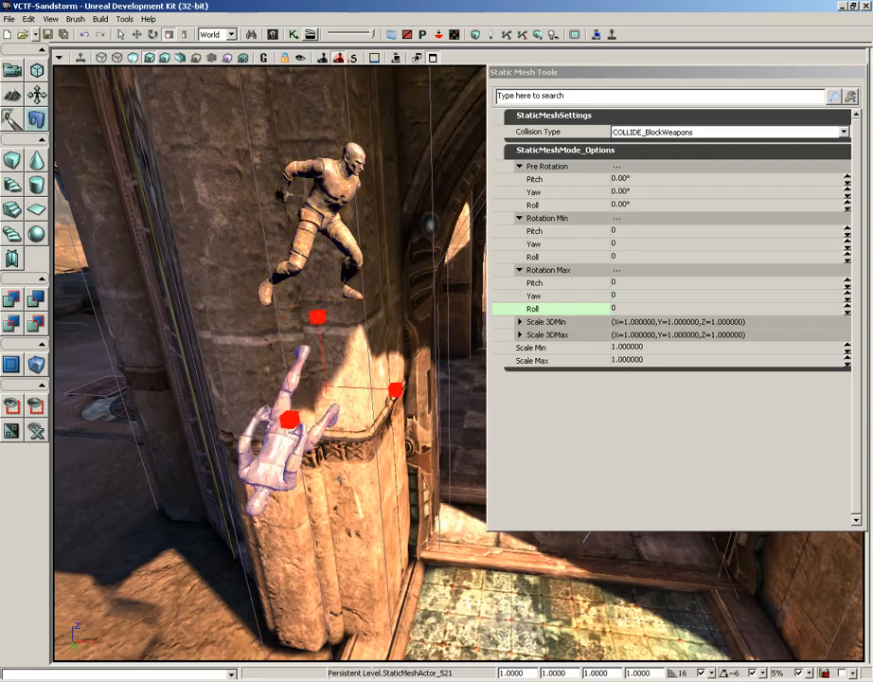
middle_drag(340, 480, 336, 530)
right_drag(336, 530, 321, 475)
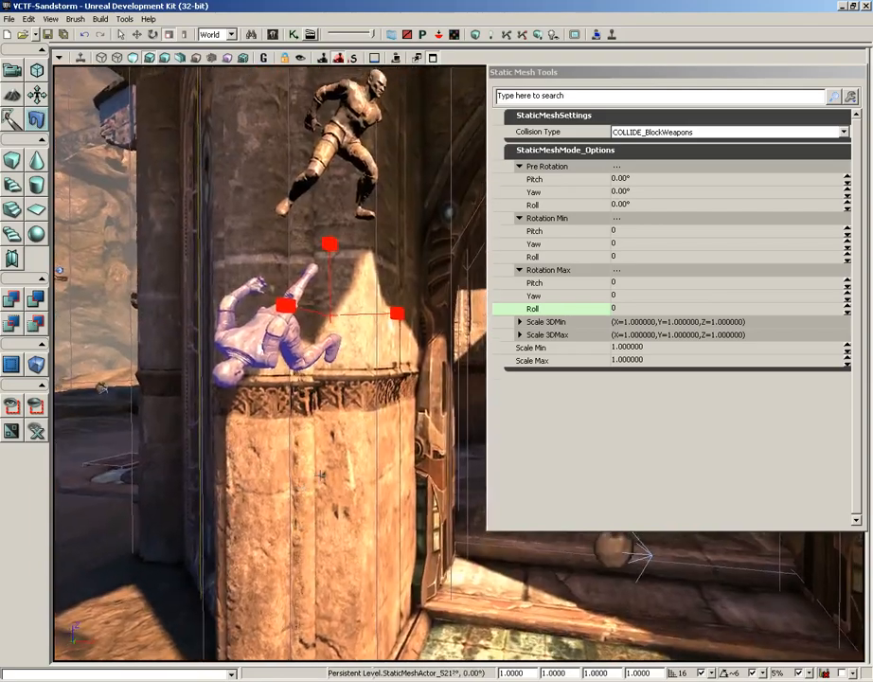
middle_drag(321, 475, 258, 468)
right_drag(257, 467, 383, 386)
middle_drag(384, 386, 328, 381)
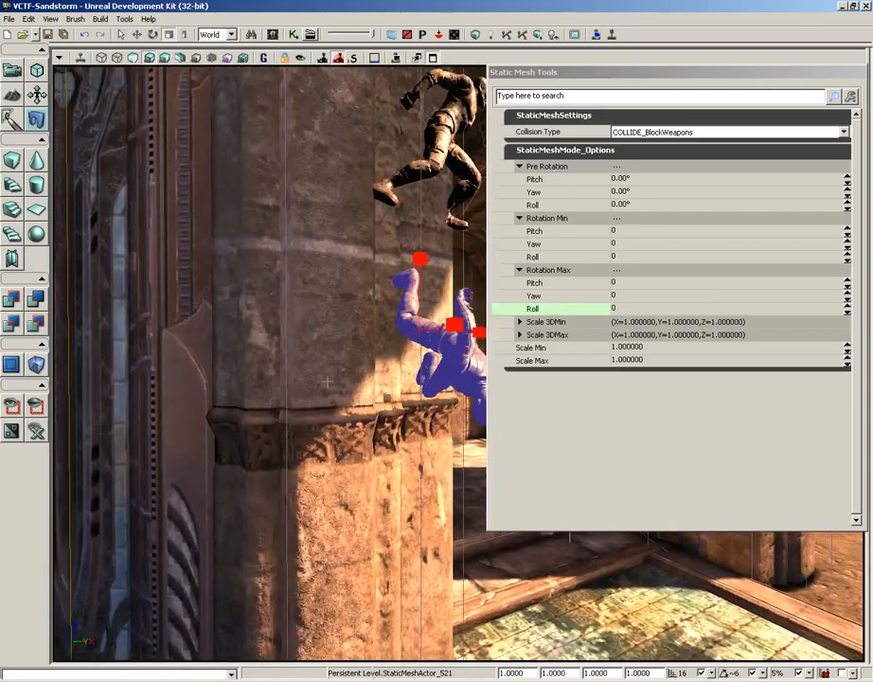
Place more statues on the pillar's shaded face and on its base below the carved band
click(311, 284)
click(342, 512)
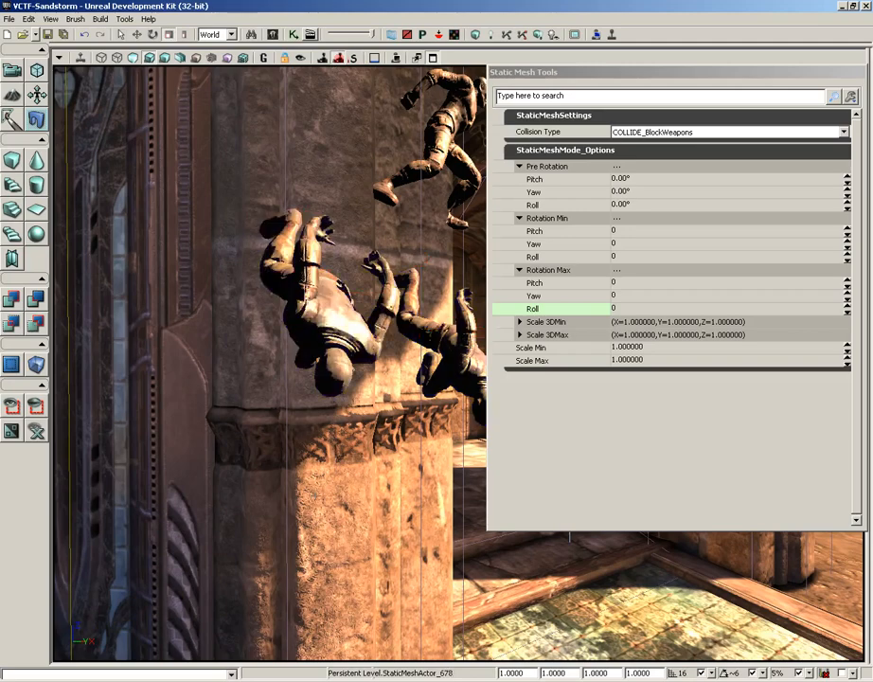
click(368, 515)
Frame the archway with the placed statues and switch back to camera mode
drag(289, 483, 289, 548)
right_drag(289, 548, 481, 441)
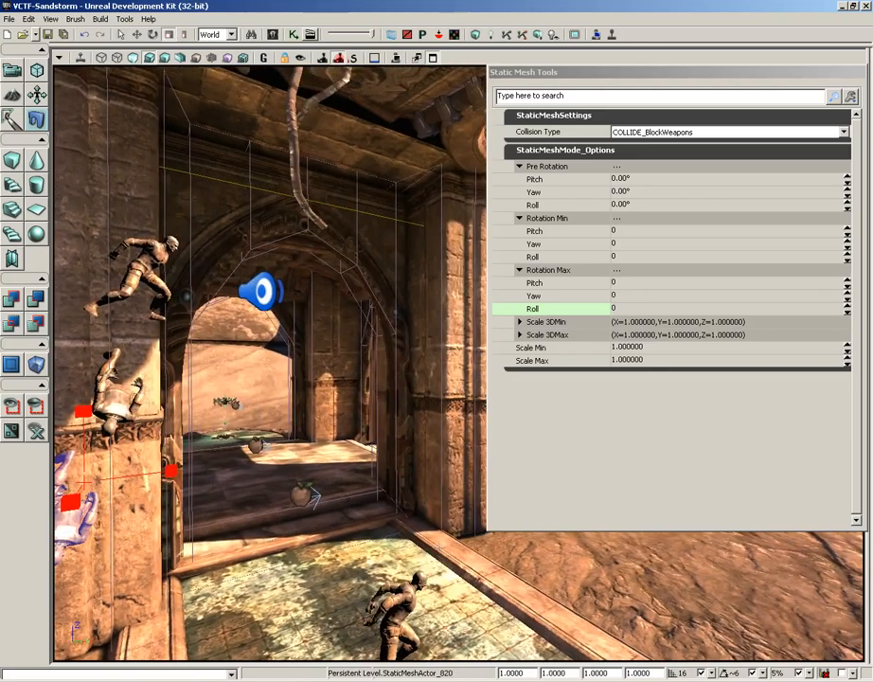
drag(649, 76, 454, 79)
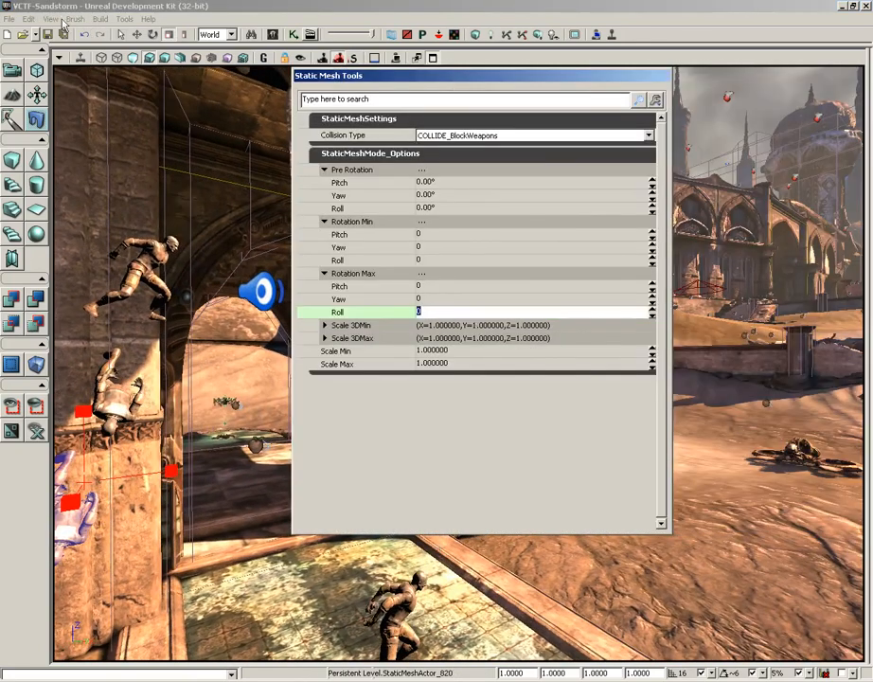
click(14, 72)
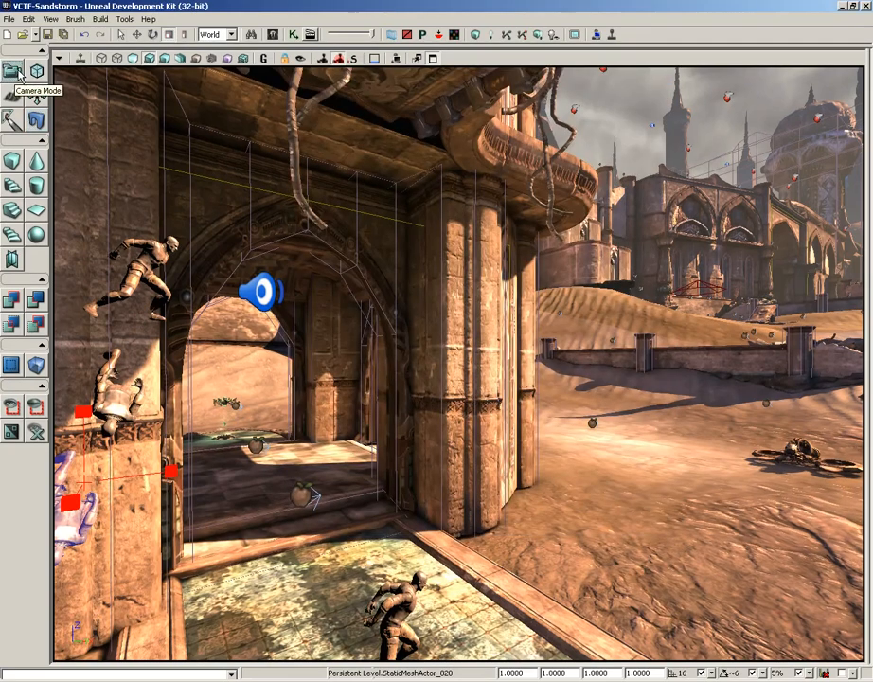